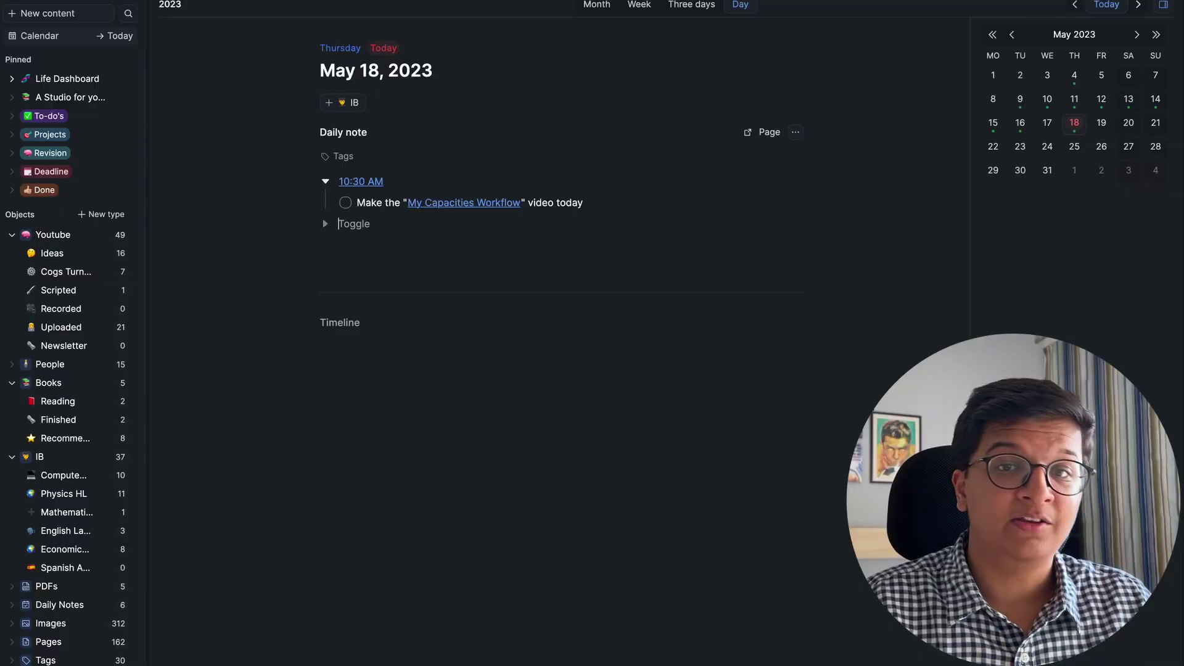
Add a /time timestamp entry (05:09 PM) to the May 18 daily note with a nested line beneath.
click(323, 218)
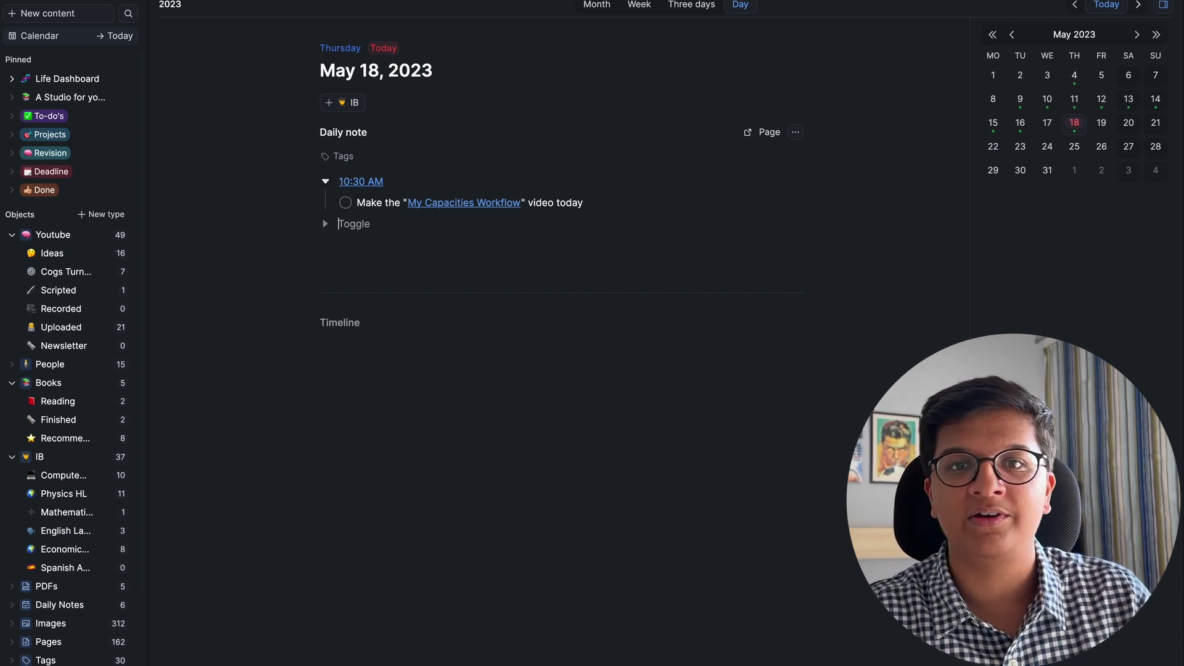
text(/time)
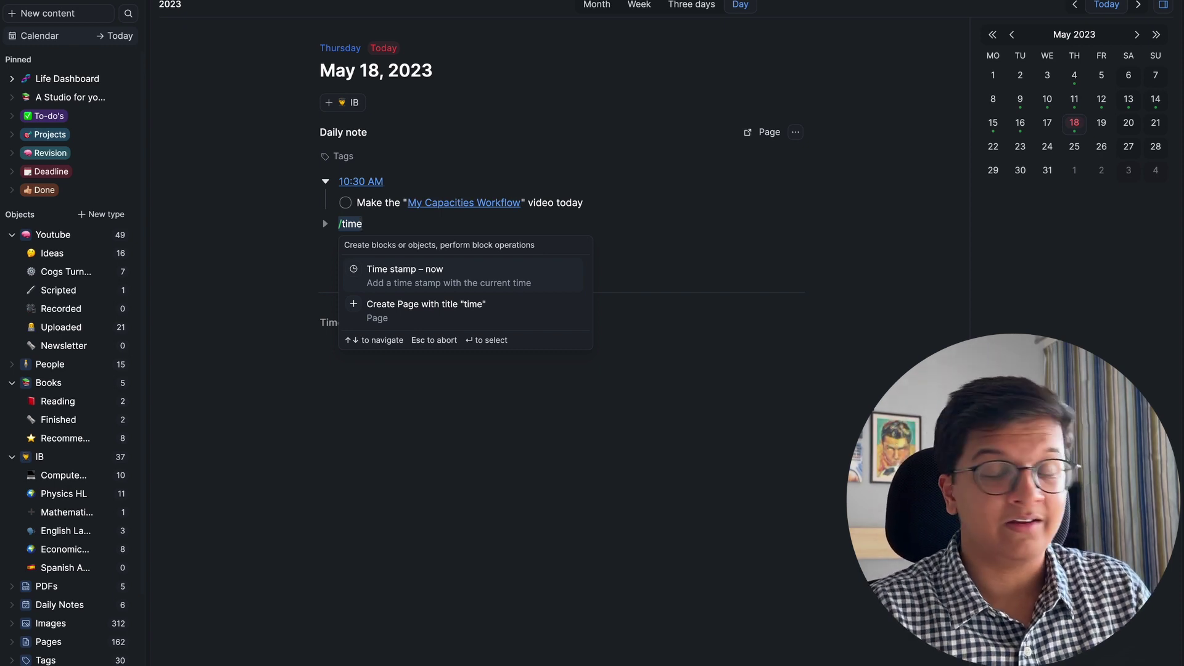
key(Return)
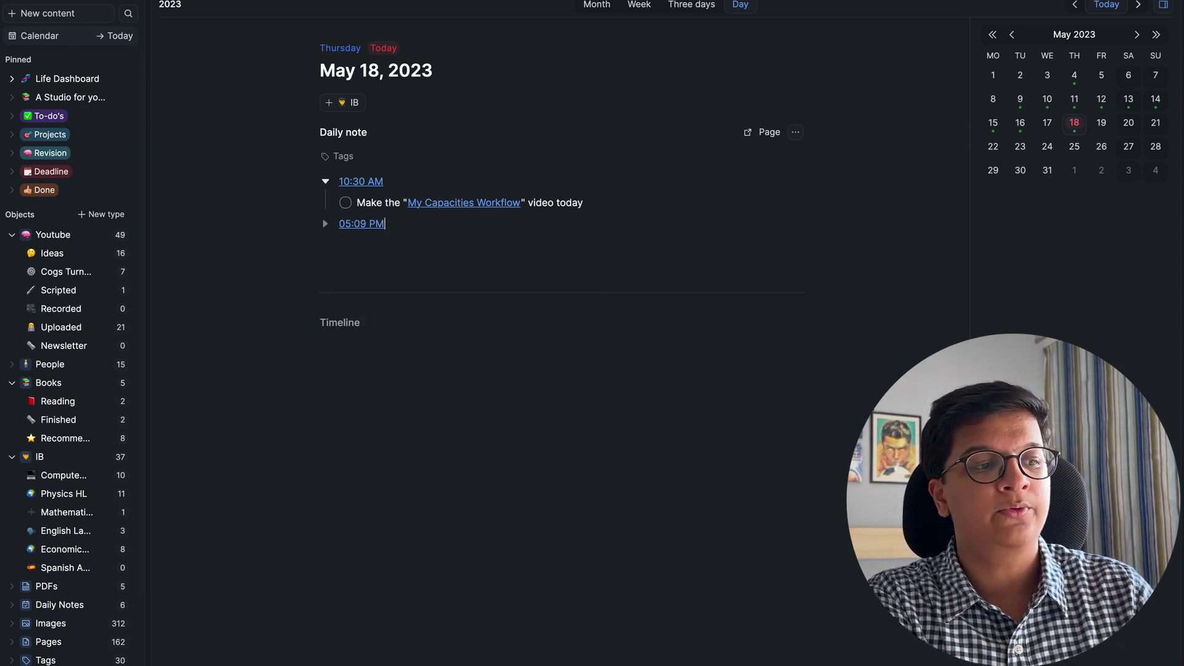
key(Return)
key(Tab)
Type 'Subscribe :)' on the nested line, then clear it to leave the line empty.
text(Sub)
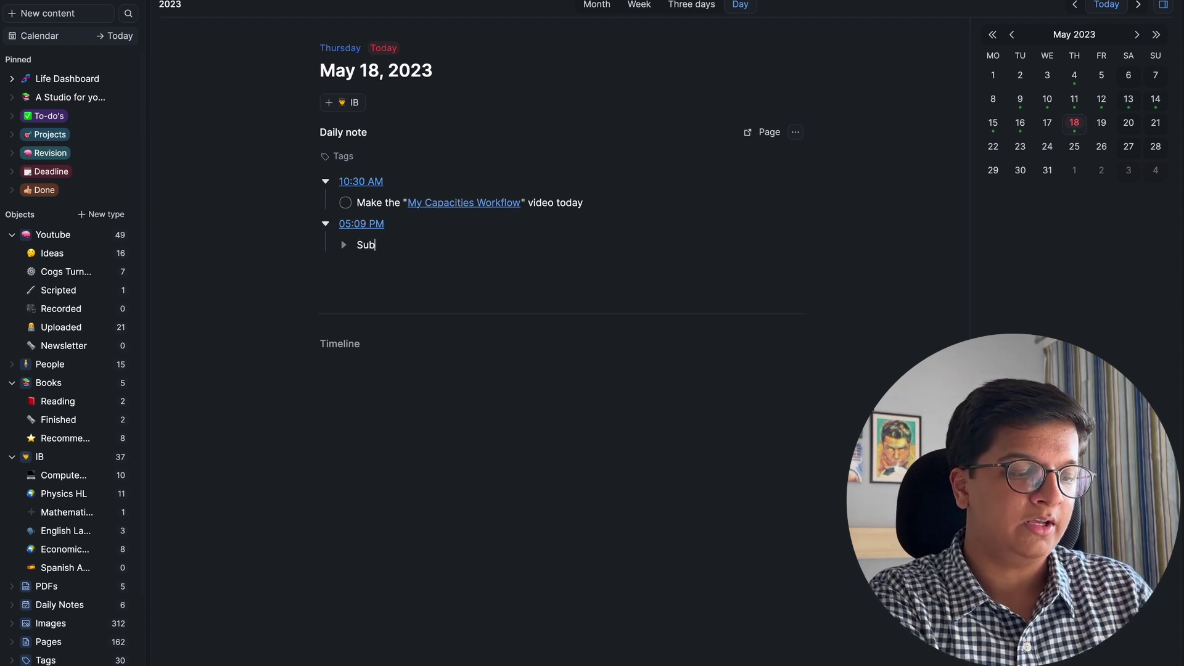
text(scribe :))
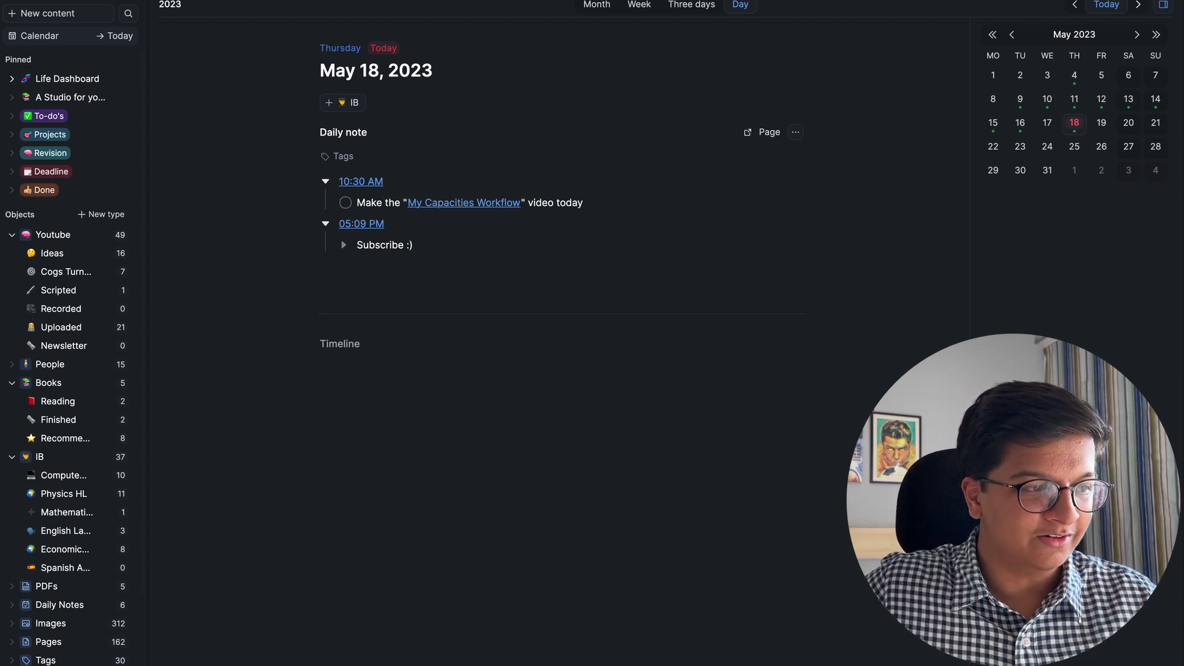
key(ctrl+a)
key(BackSpace)
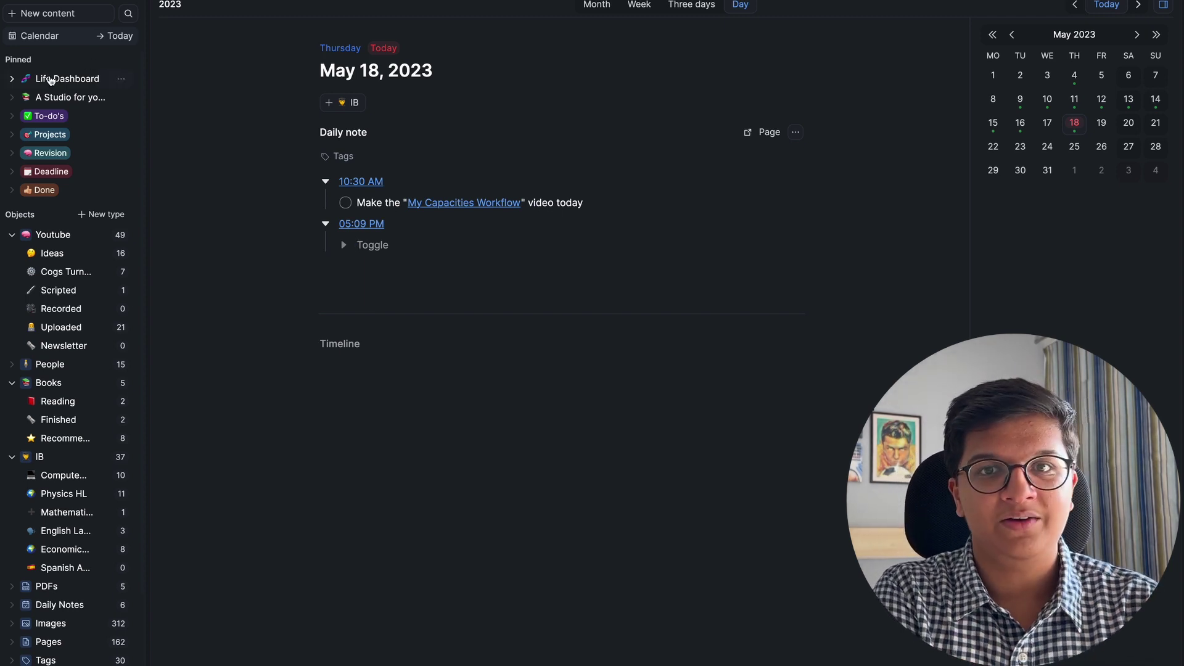
Go to the pinned Life Dashboard page and select its whole quote line.
click(50, 80)
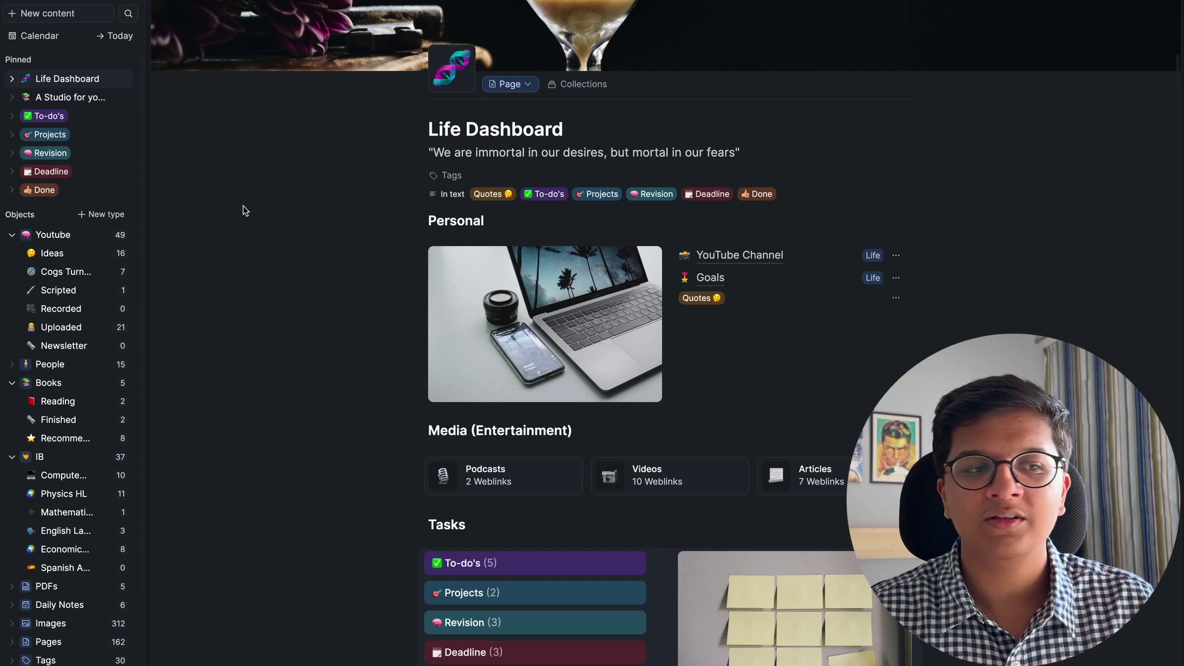
scroll(623, 161, up, 2)
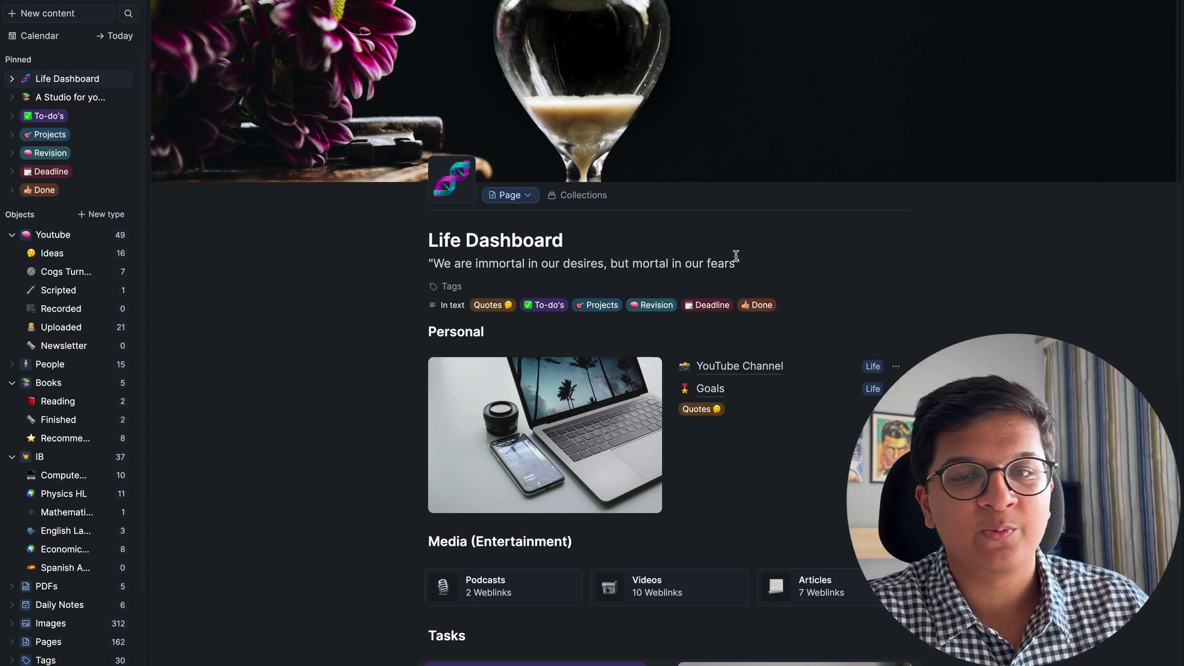
click(765, 259)
drag(765, 258, 333, 262)
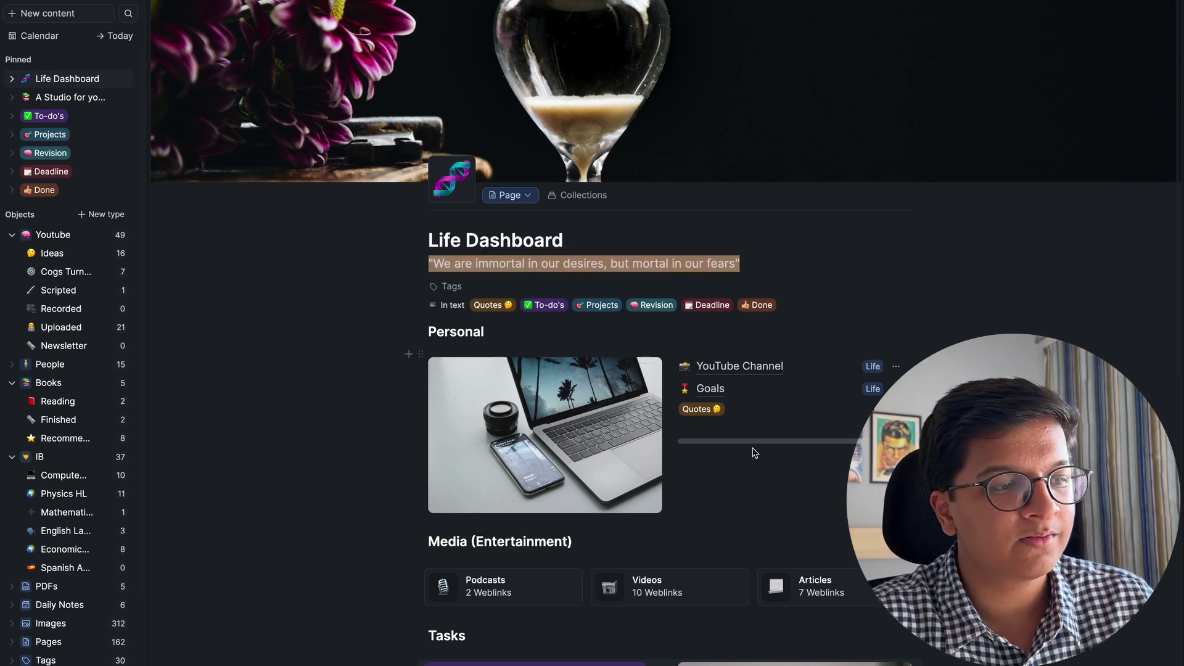
Create an empty line below Quotes in the Personal section.
click(751, 443)
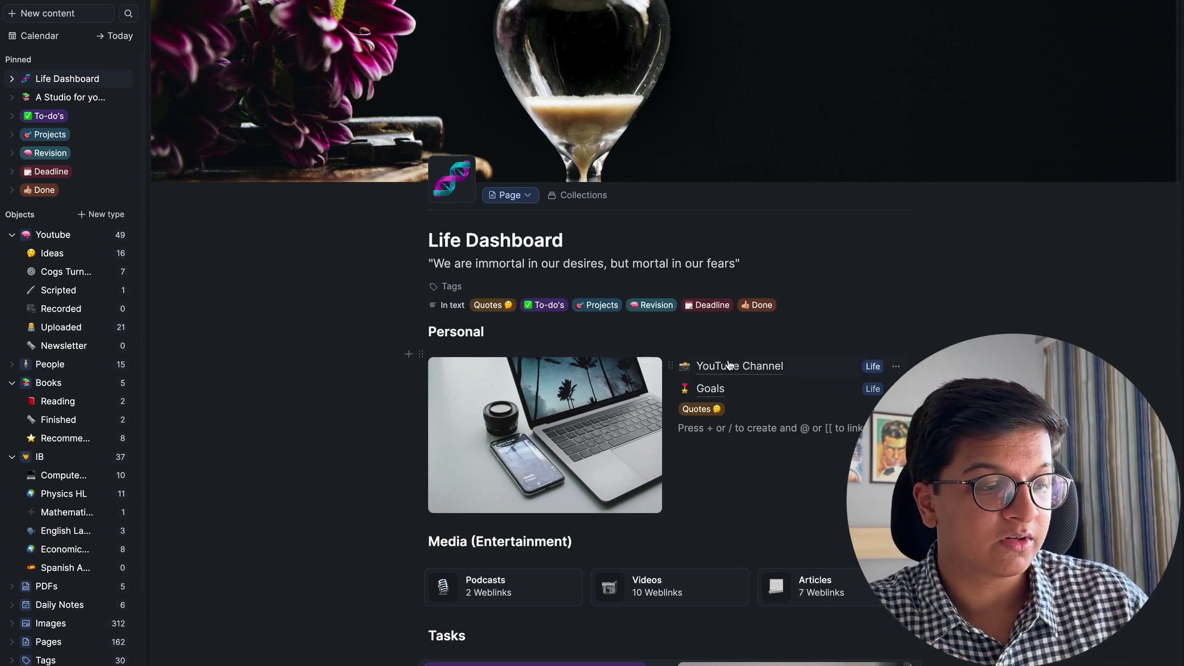
scroll(728, 366, down, 5)
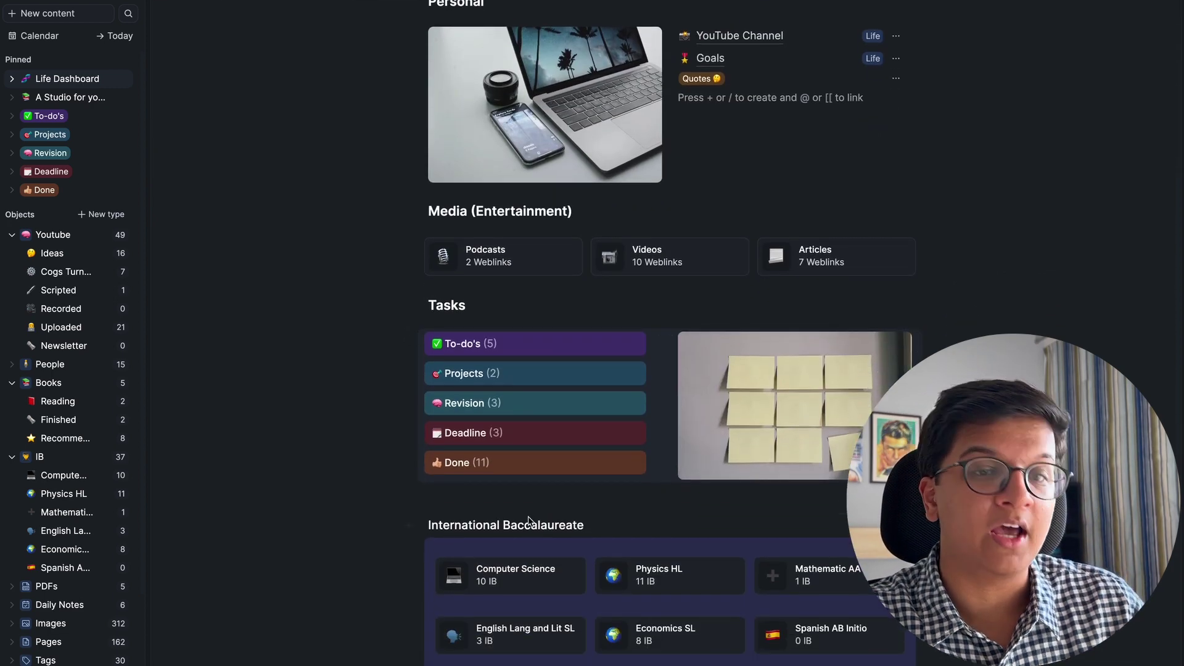
scroll(530, 521, up, 5)
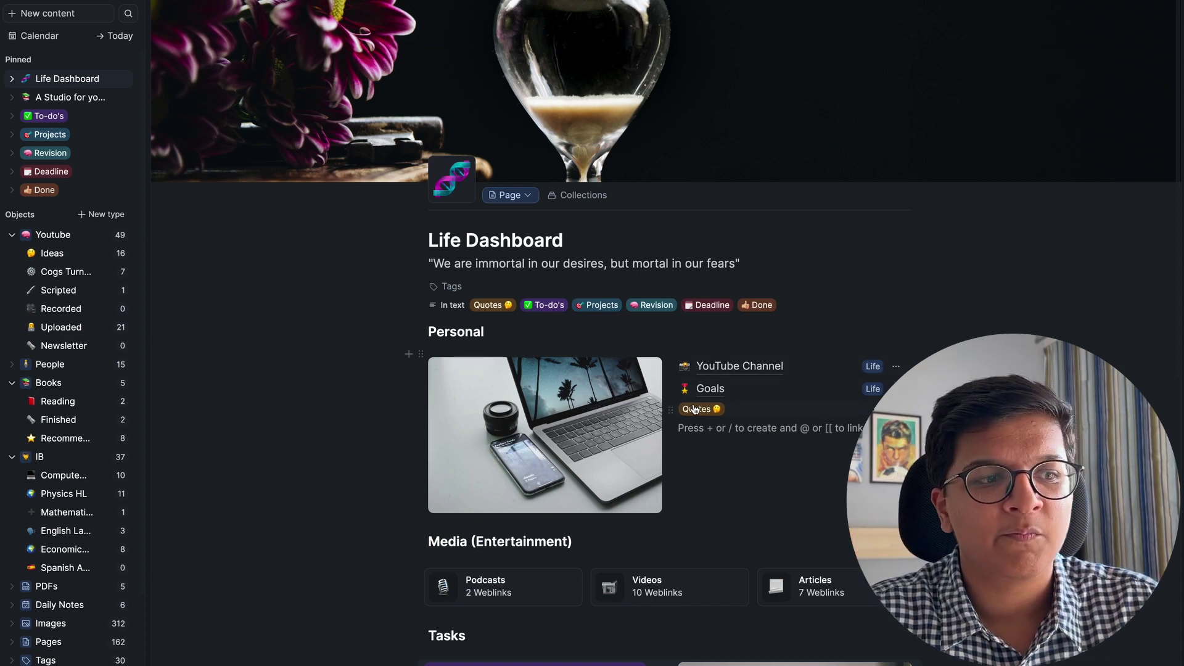
Glance at the YouTube Channel page, return, and browse the Quotes tag wall of 5 entries.
click(748, 367)
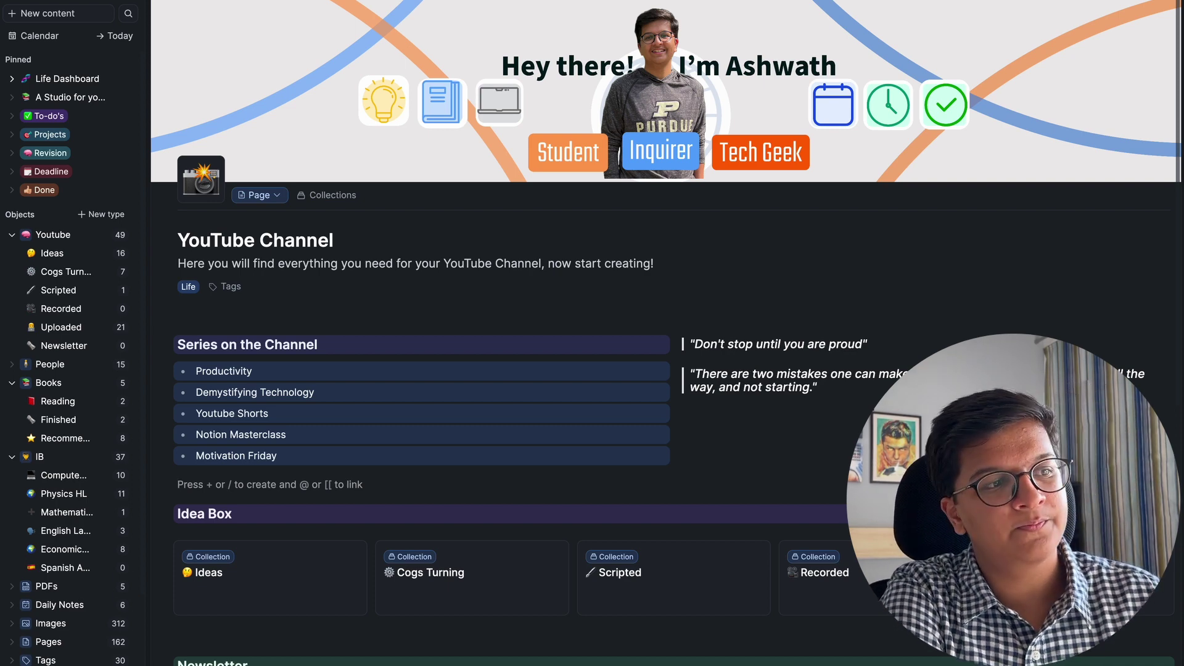
key(alt+Left)
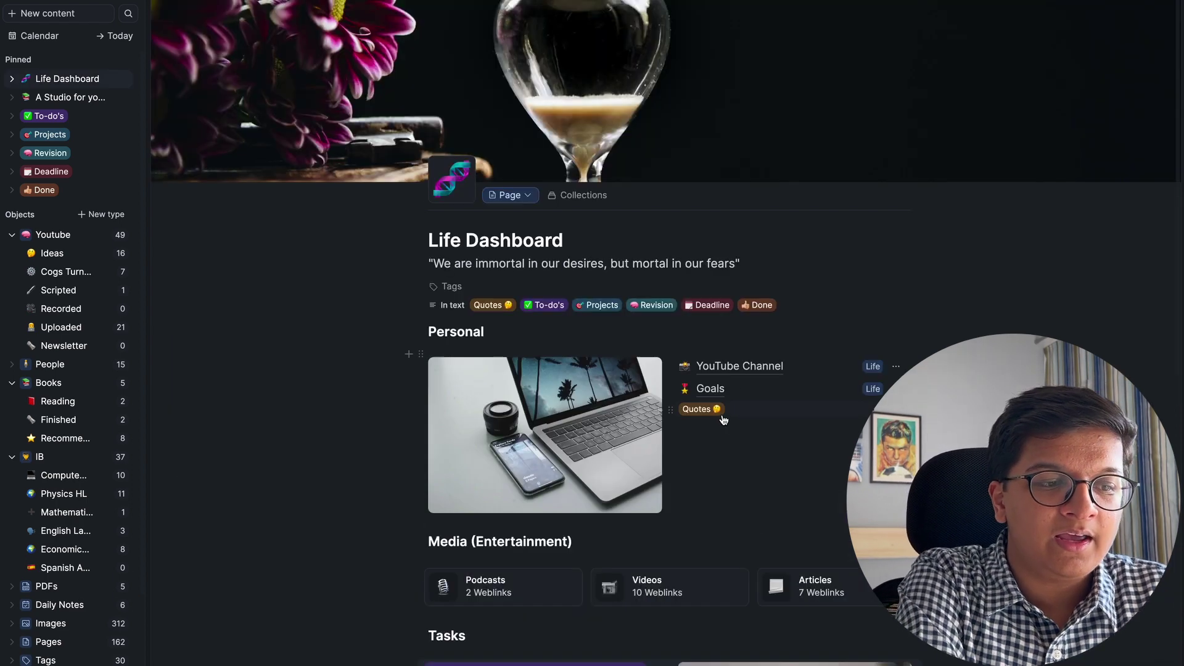
click(725, 418)
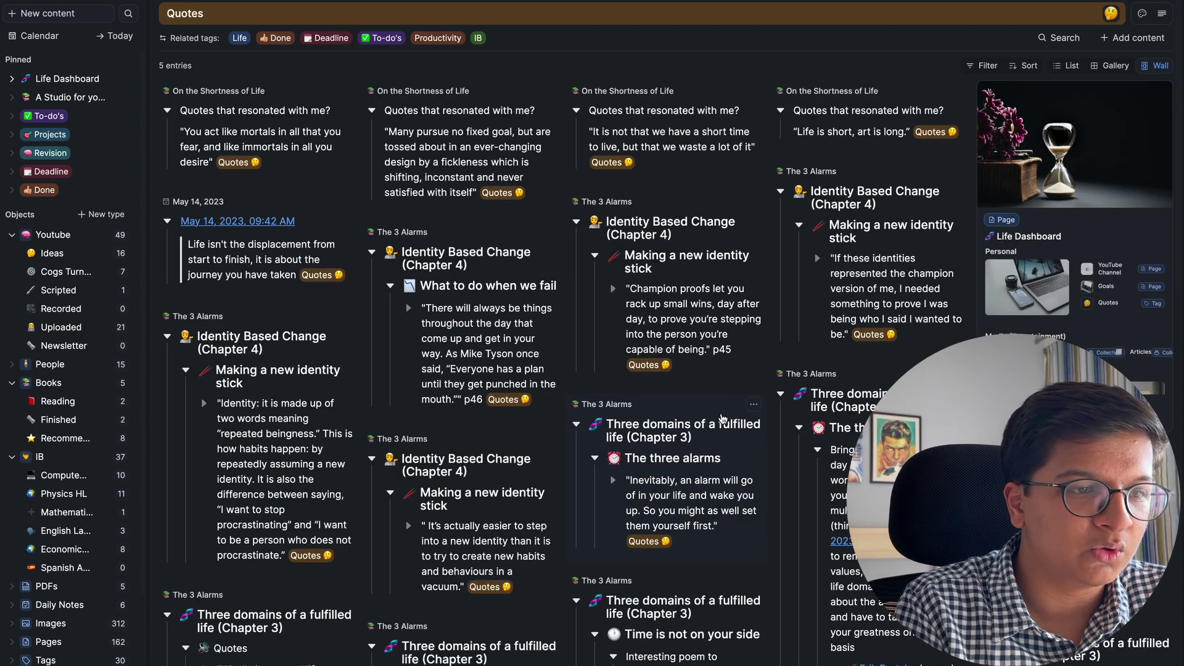
scroll(722, 419, down, 6)
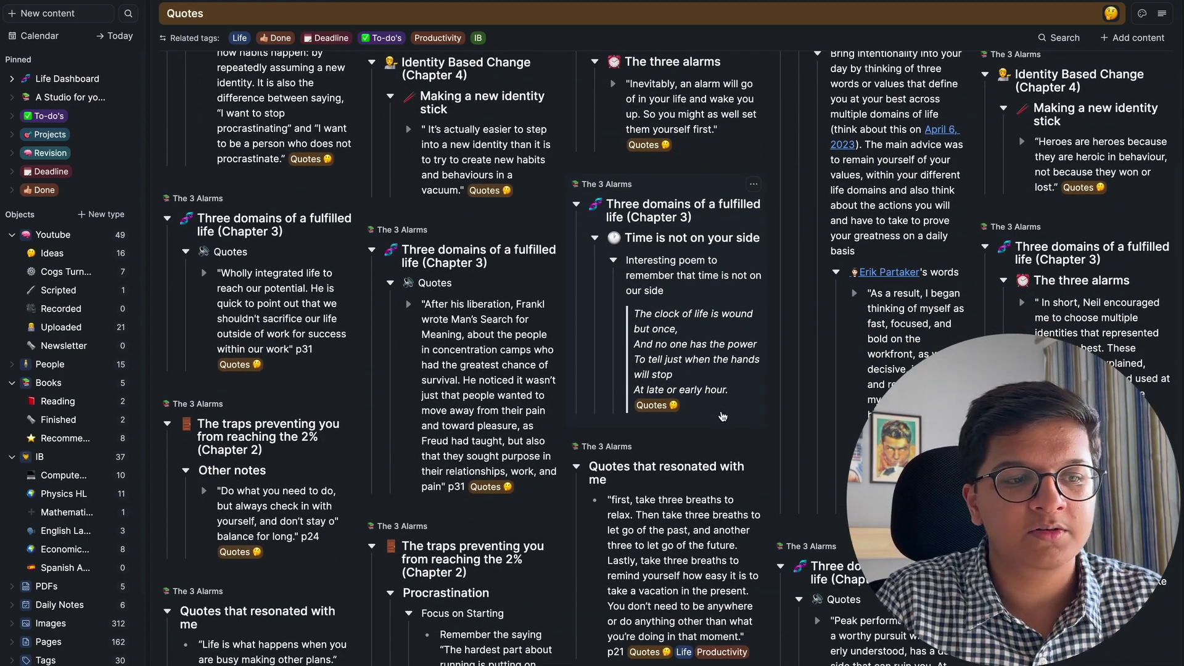
scroll(723, 417, up, 6)
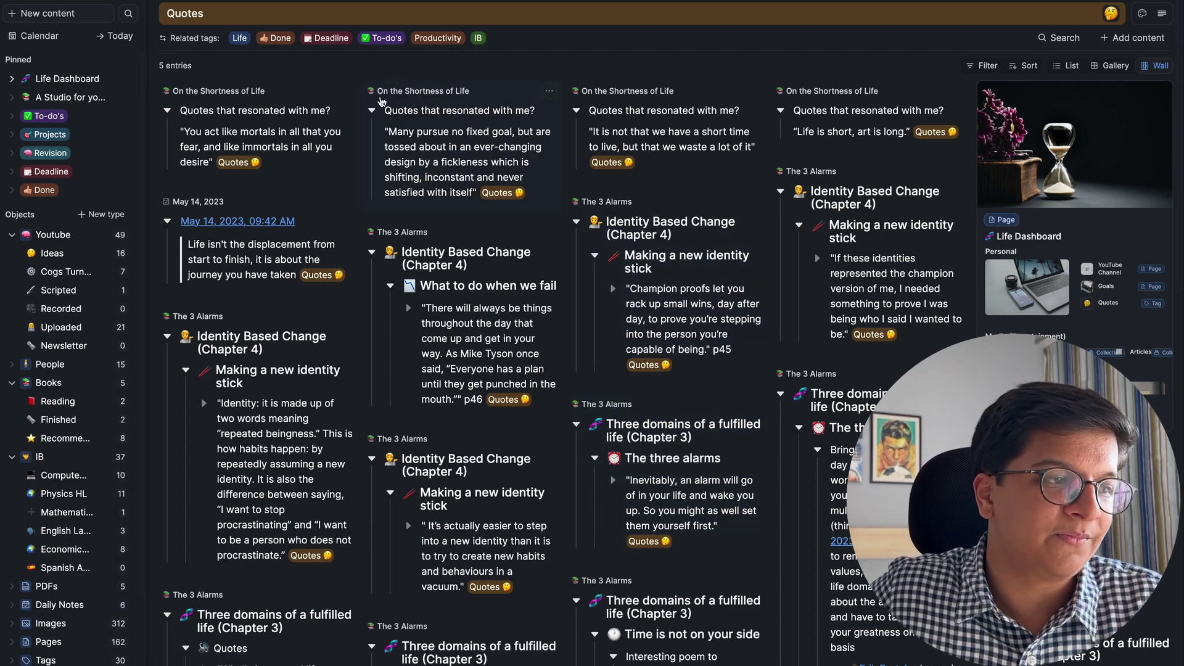
View the 2-entry Podcasts gallery, then browse the full Weblinks wall with cards like F-Score.
click(65, 78)
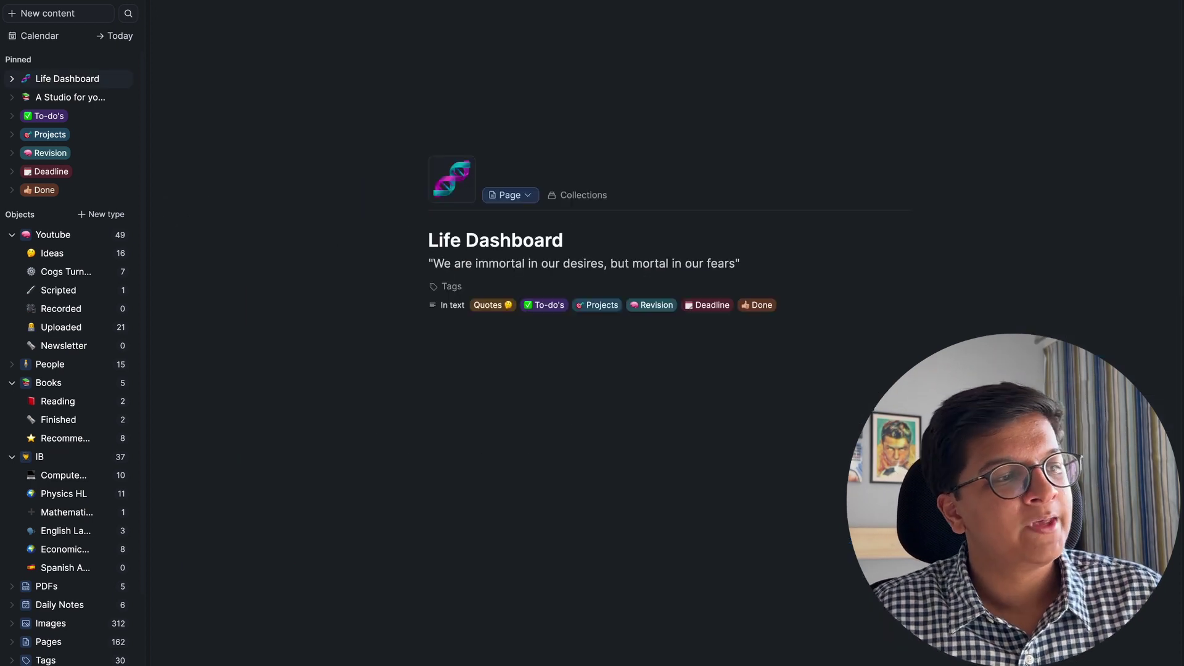
scroll(492, 488, down, 3)
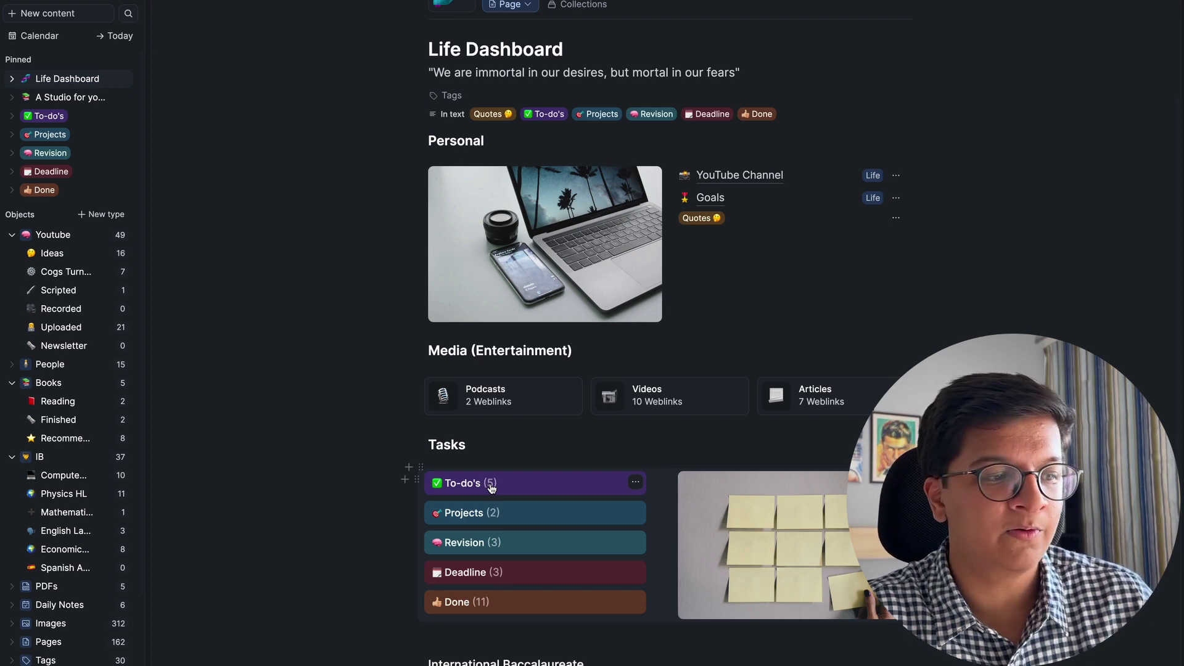
click(494, 395)
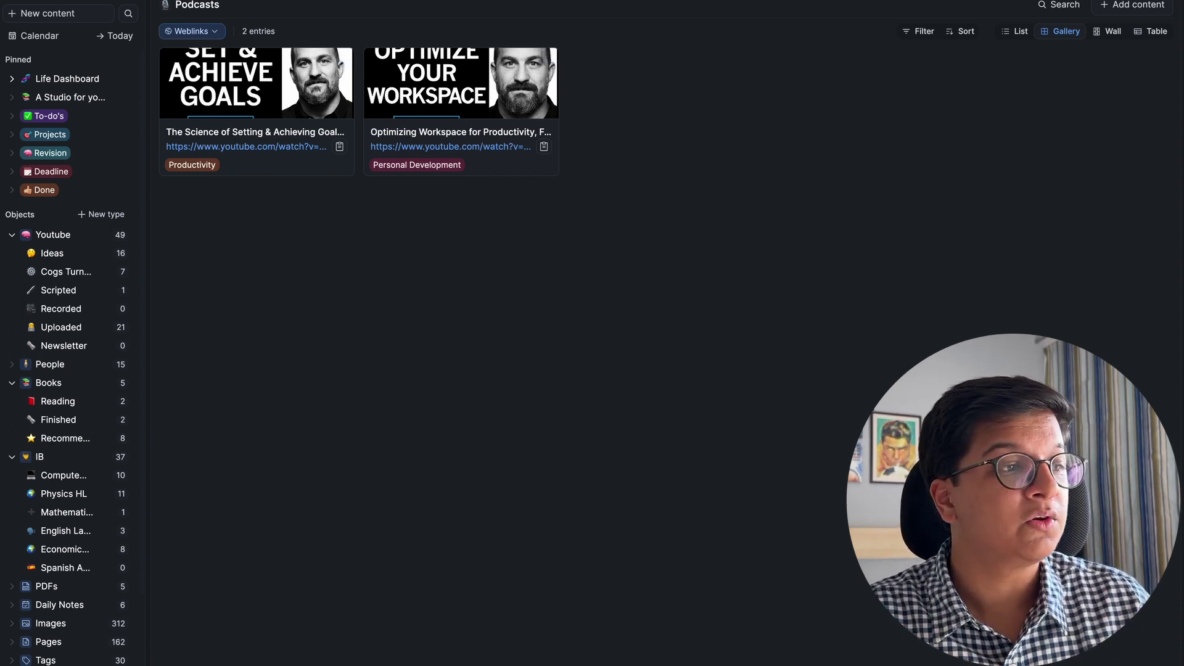
click(267, 6)
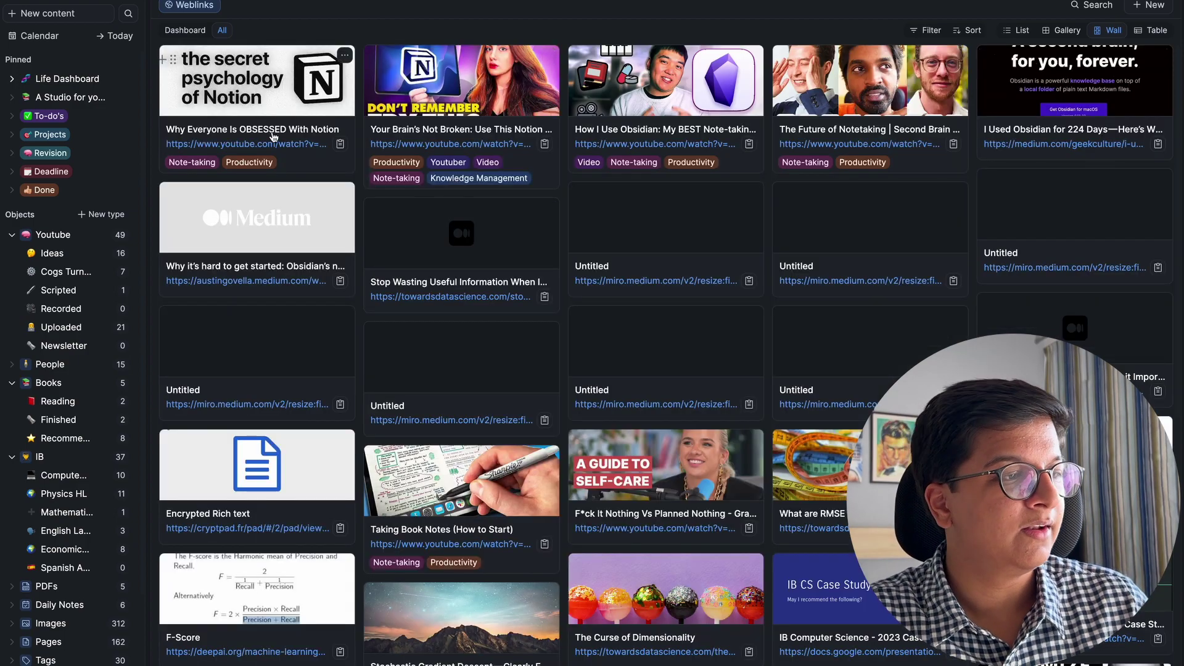
scroll(313, 182, down, 7)
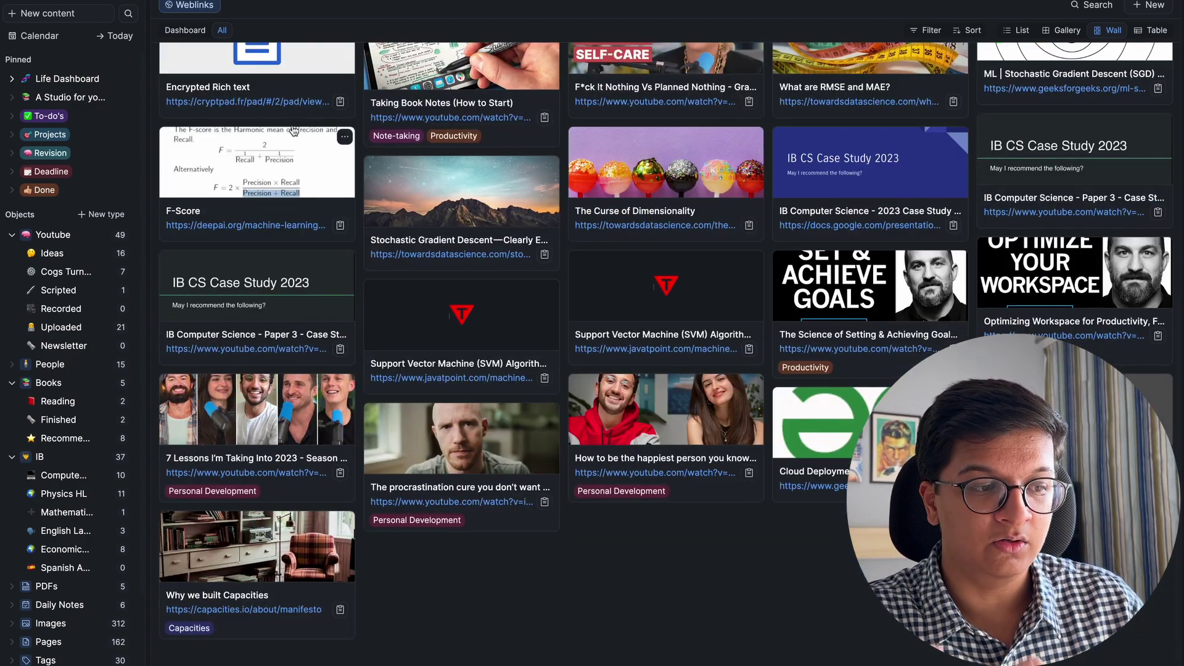
Back on Life Dashboard, check the To-do's options menu and scroll to the IB subject cards.
click(48, 80)
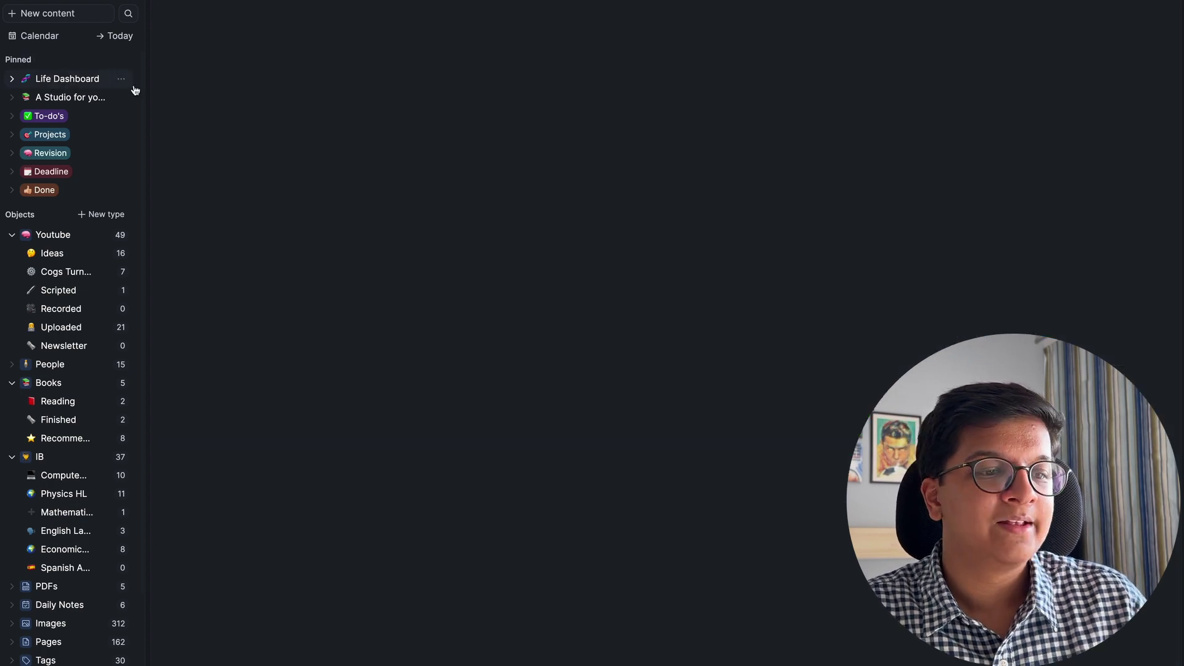
scroll(912, 234, down, 2)
scroll(913, 236, down, 3)
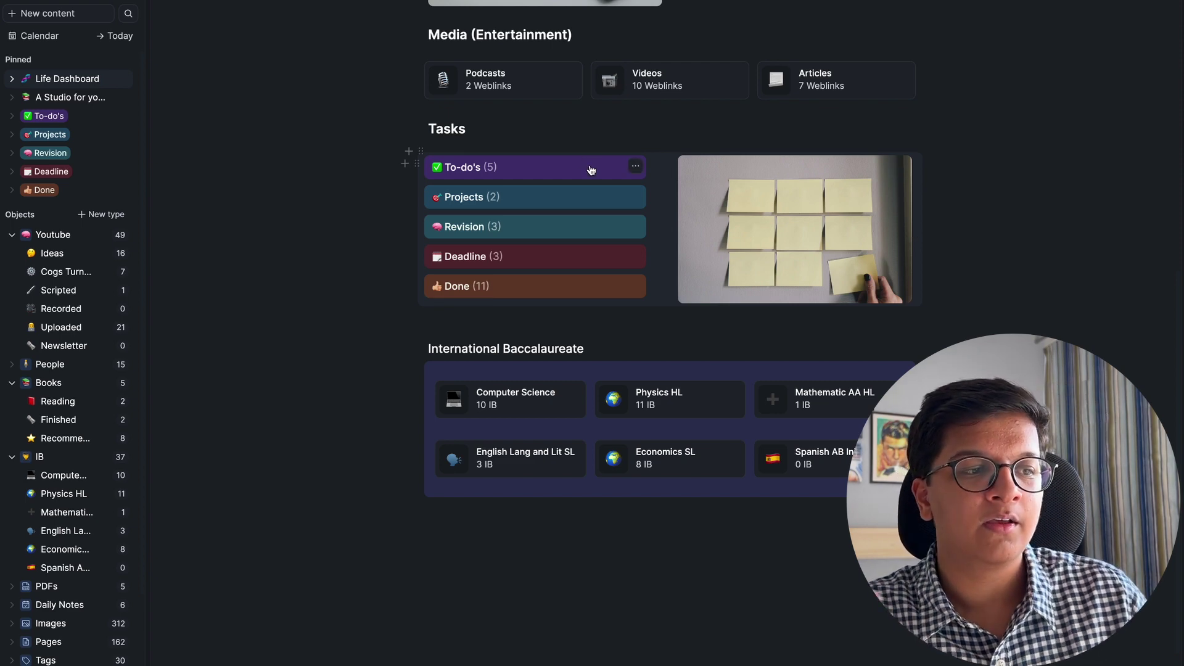
click(636, 166)
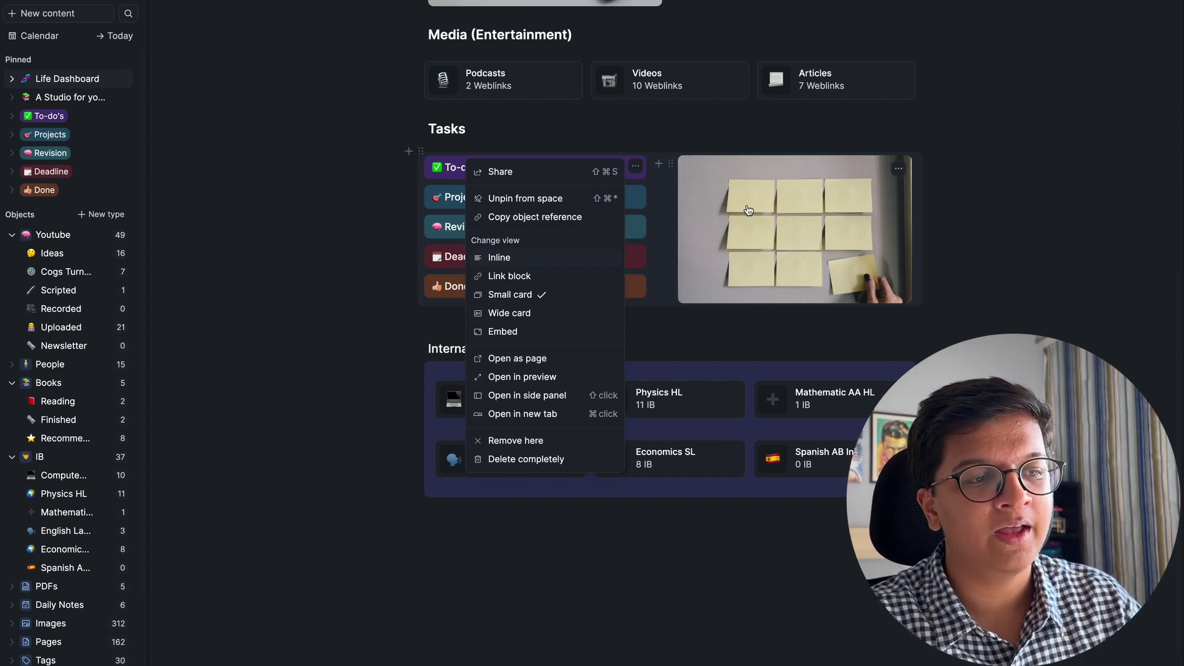
click(671, 123)
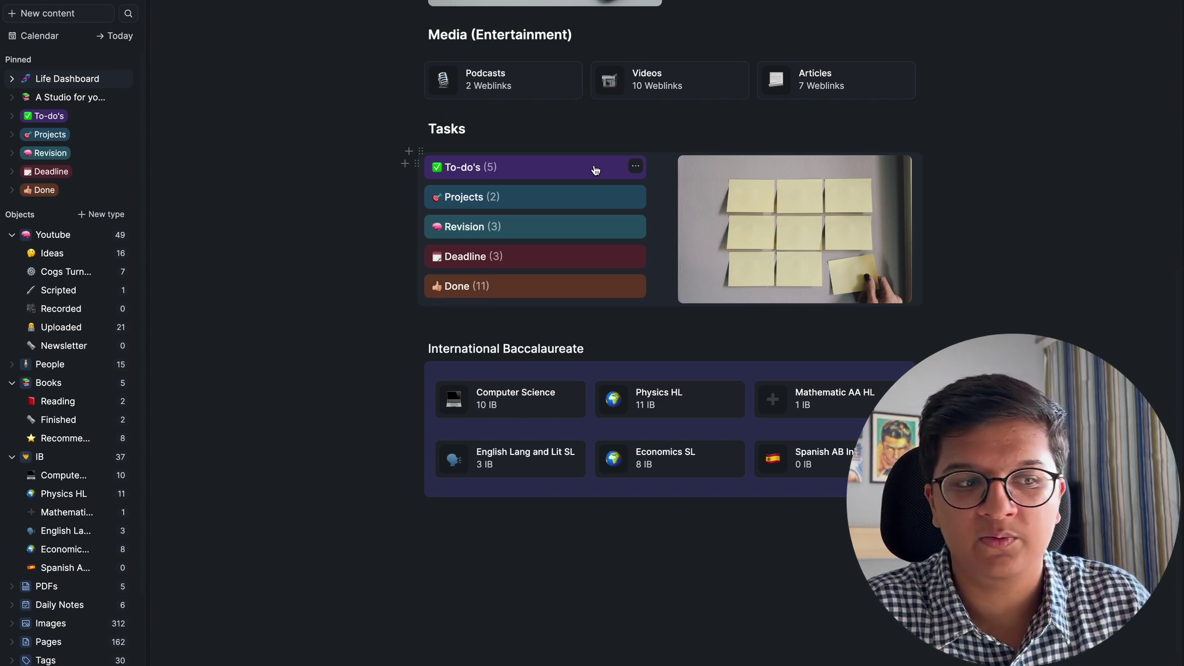
scroll(595, 170, down, 2)
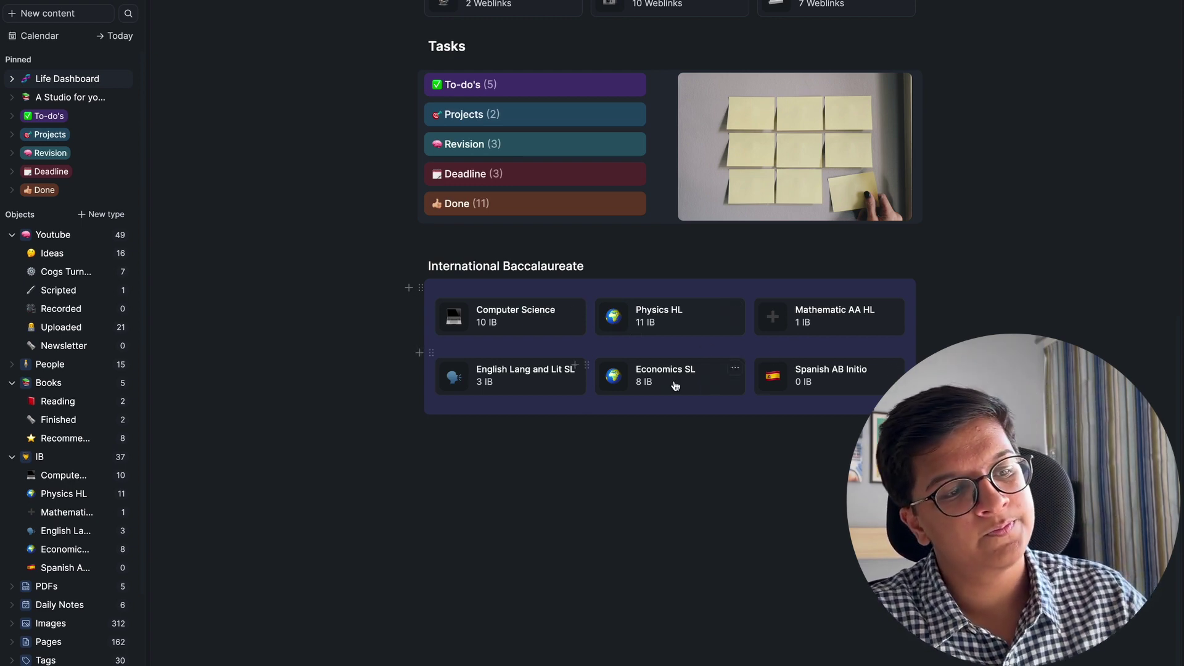
Show the Youtube object dashboard with collections like Ideas (16) and Uploaded (21).
click(51, 240)
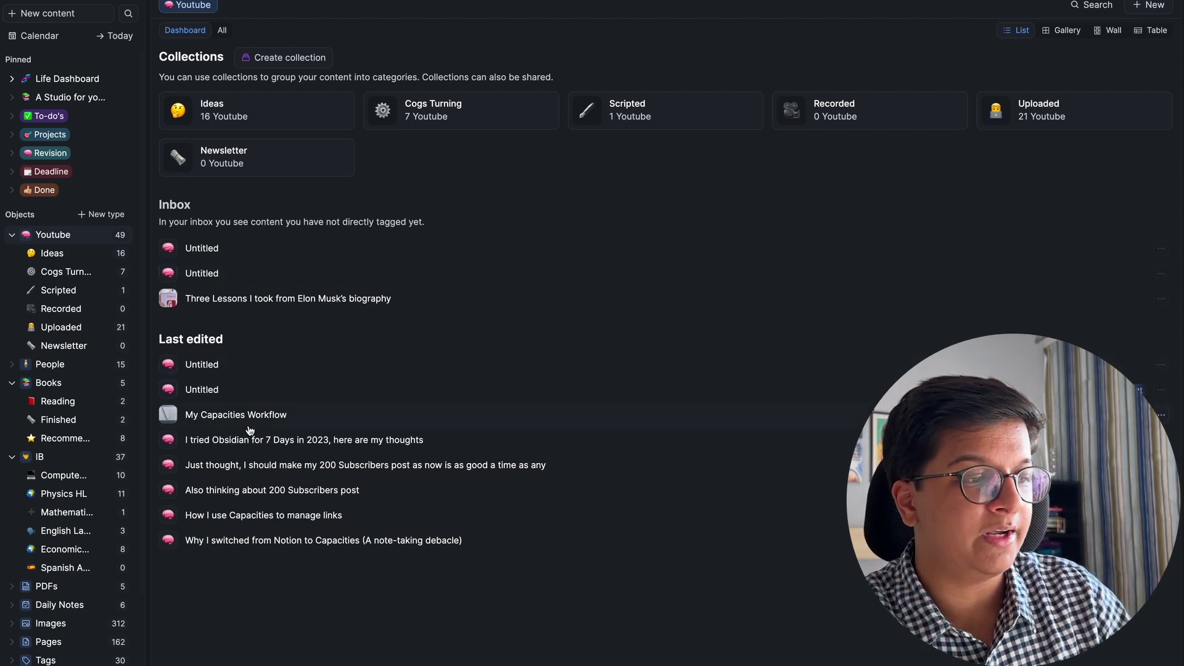
Browse the Youtube Ideas collection wall, then switch to the Books dashboard.
click(216, 118)
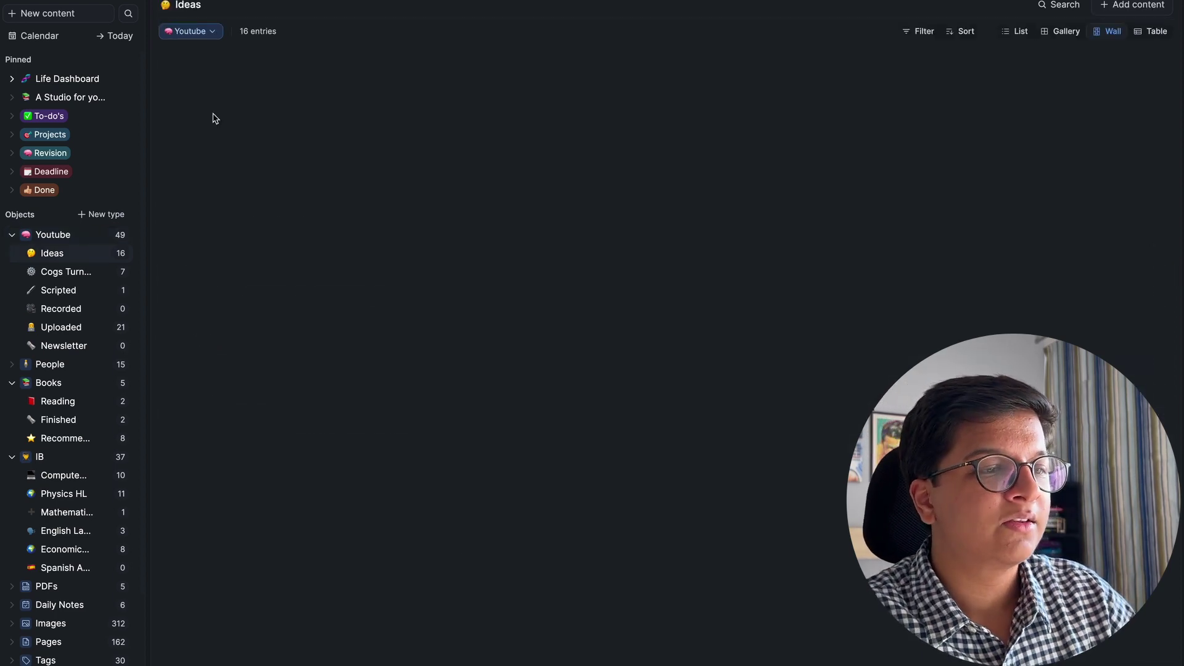
scroll(434, 243, down, 10)
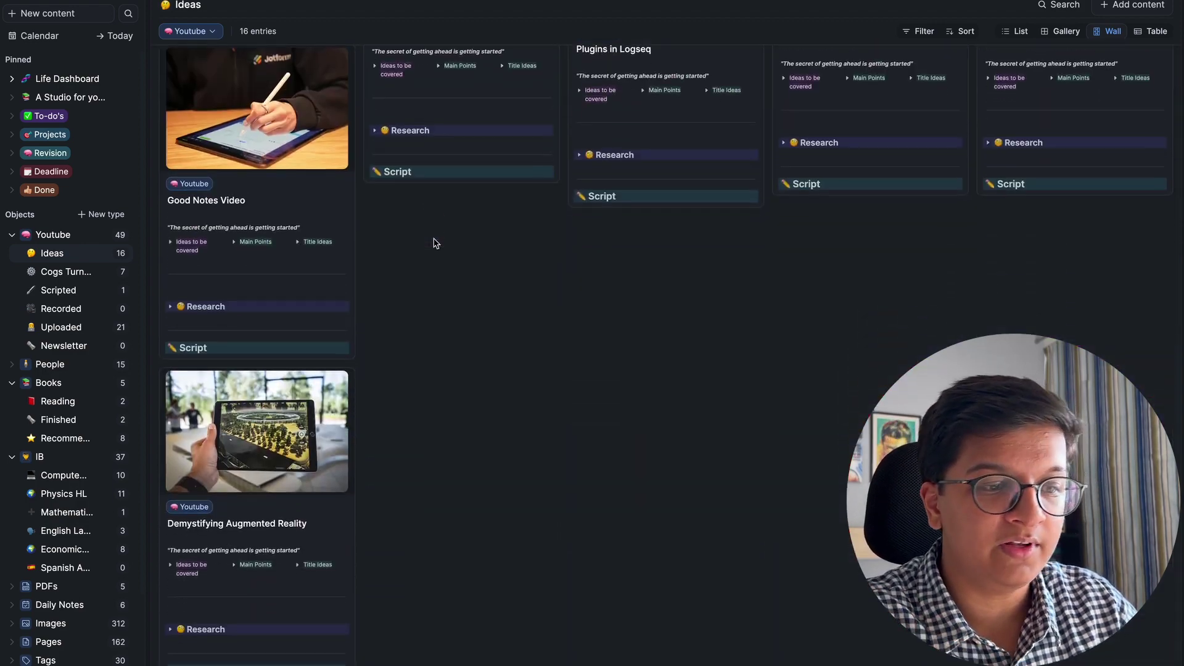
scroll(435, 243, up, 10)
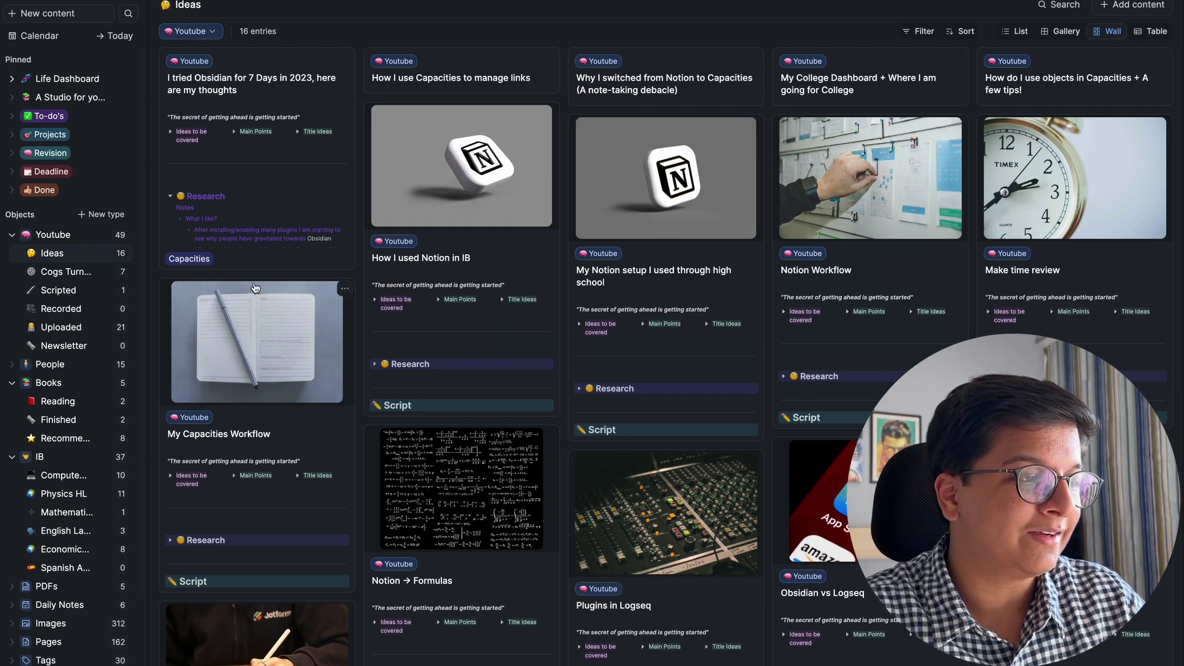
click(53, 235)
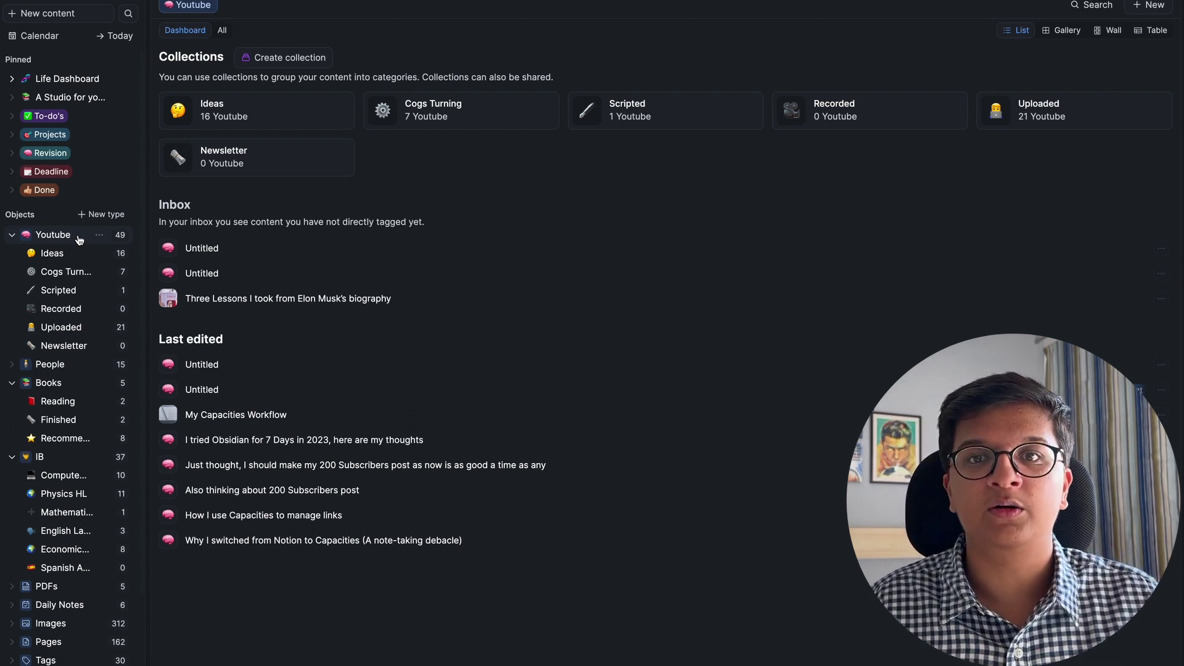
click(62, 384)
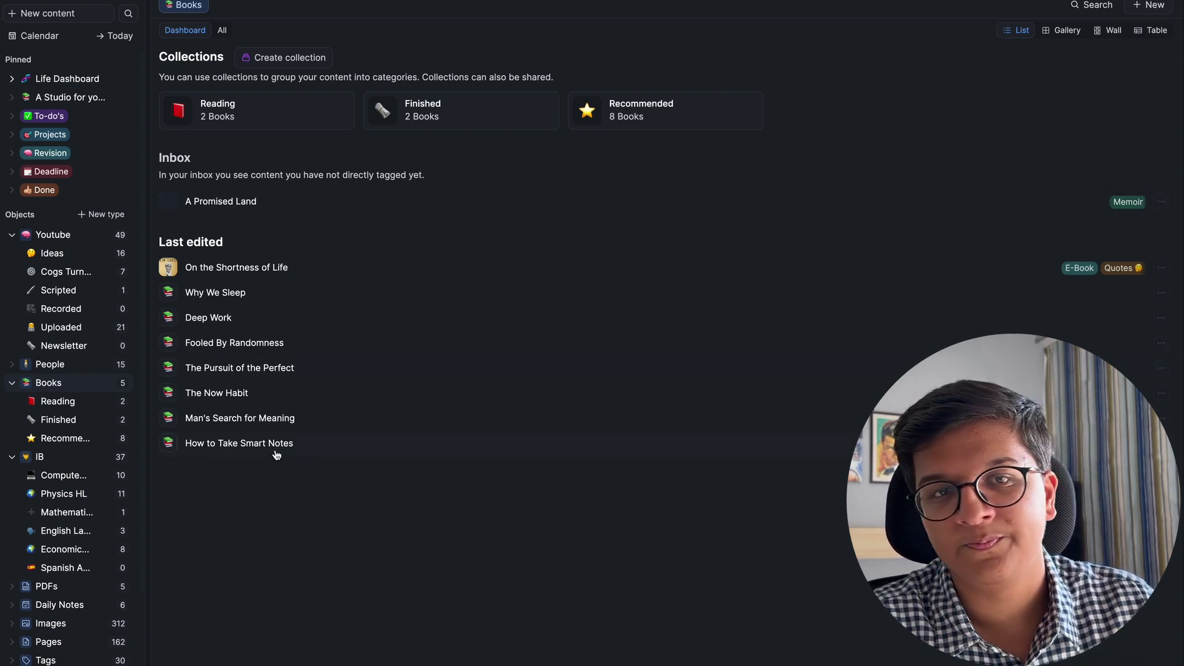
Show the Reading collection gallery with On the Shortness of Life and The 3 Alarms.
click(271, 108)
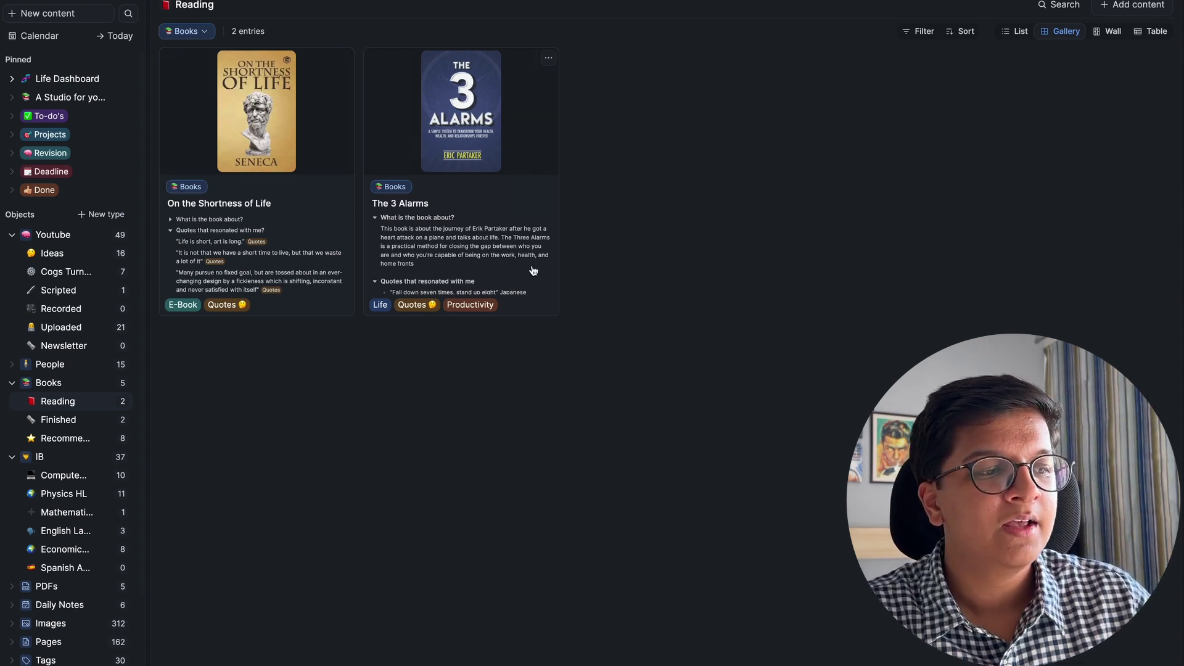
Expand The 3 Alarms to full page, collapse its three alarms section, and briefly visit Man's Search for Meaning.
click(496, 246)
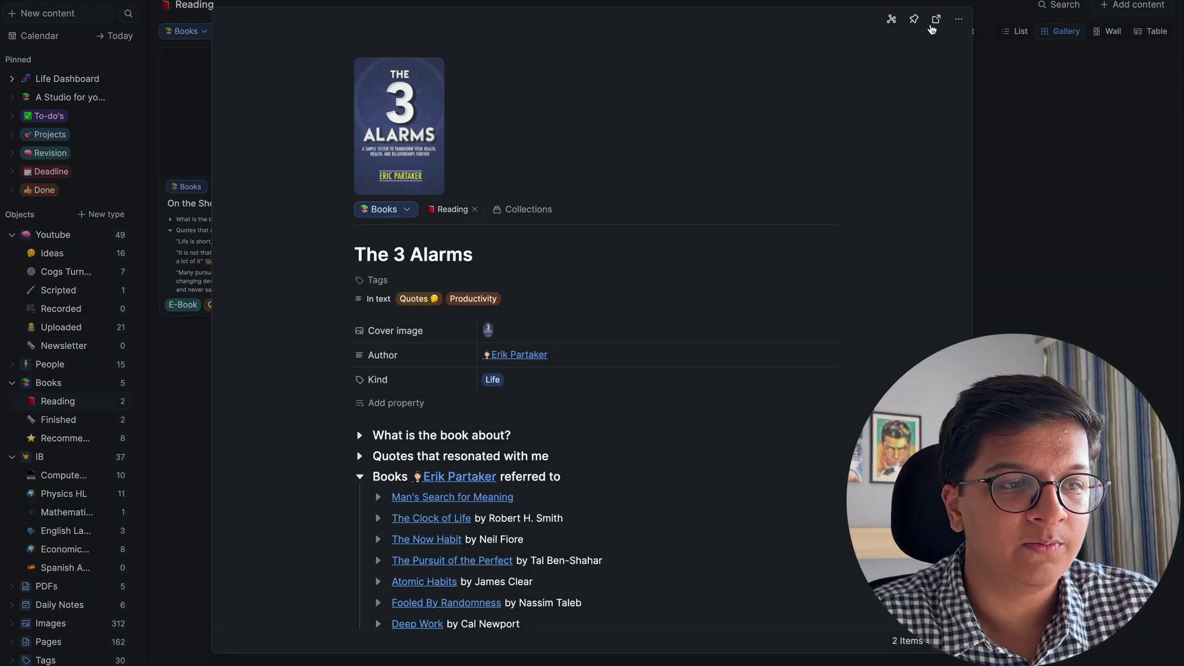
click(944, 23)
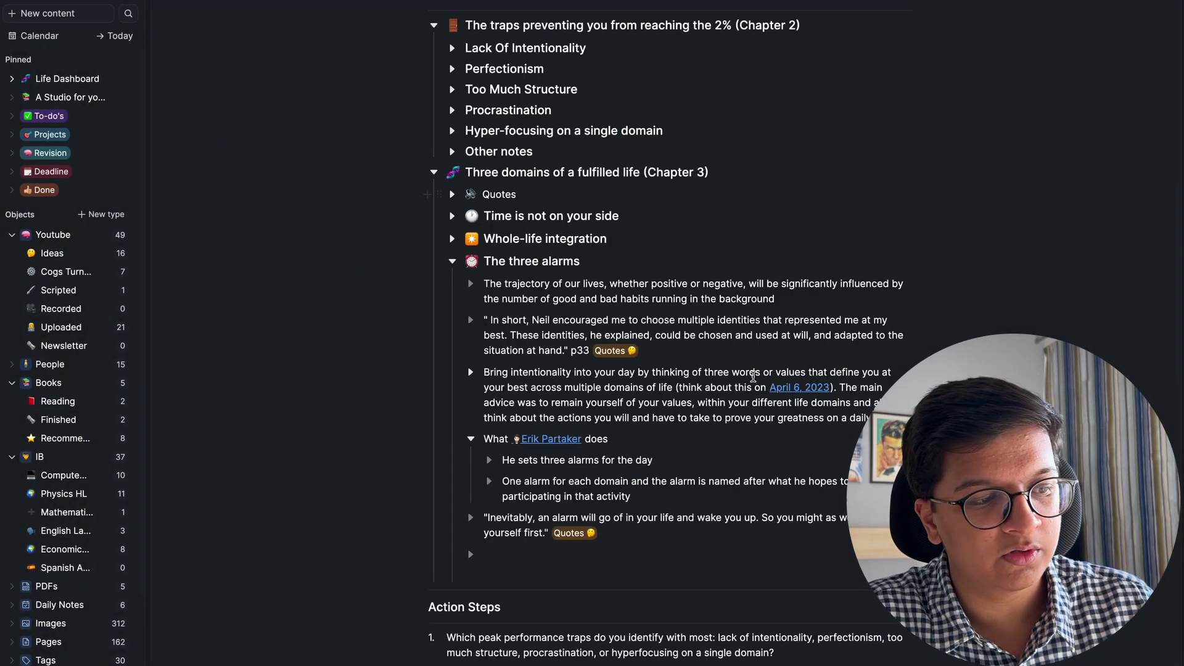
click(451, 262)
scroll(501, 395, down, 10)
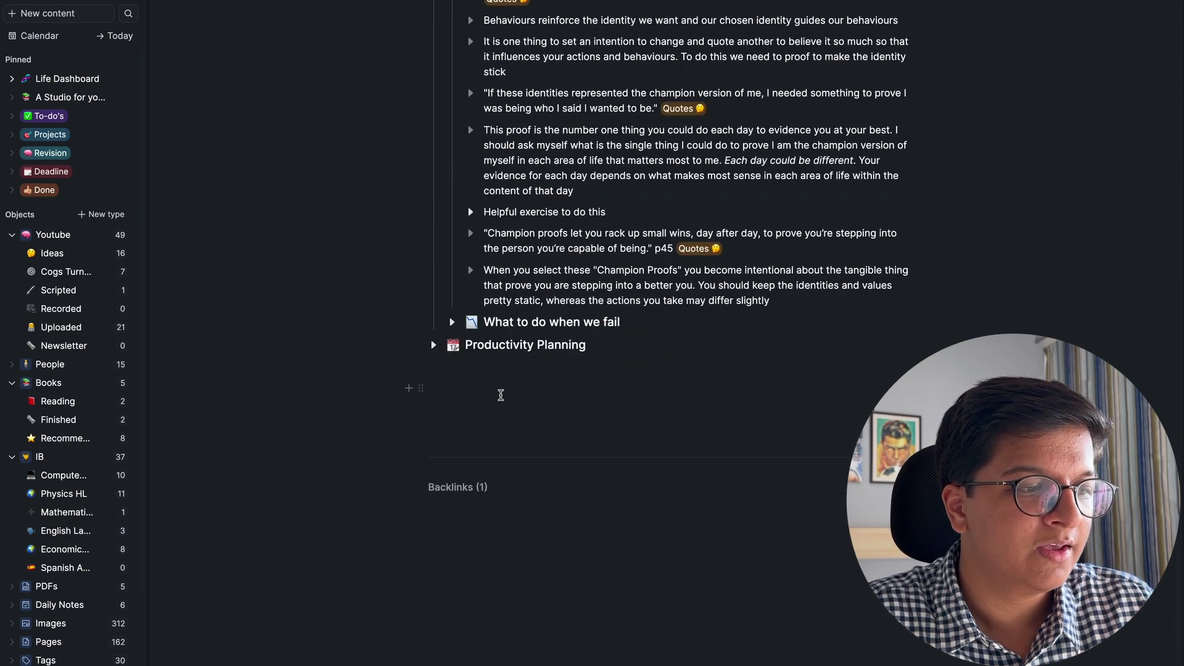
scroll(500, 395, up, 15)
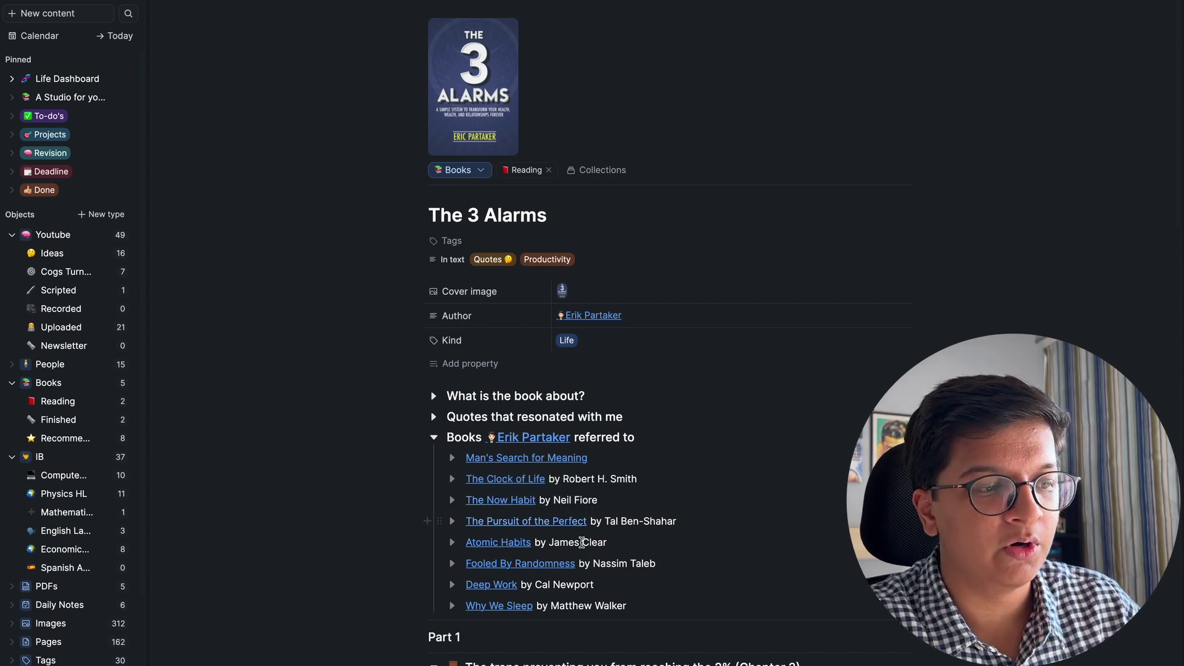
click(519, 463)
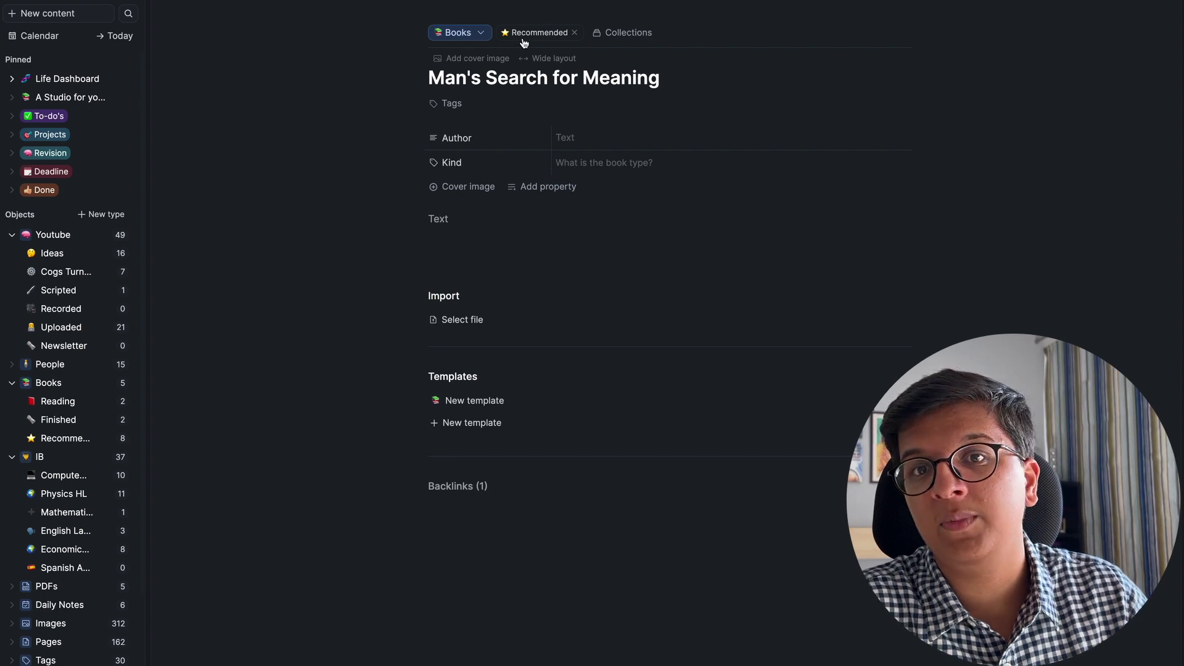
key(alt+Left)
key(alt+Left)
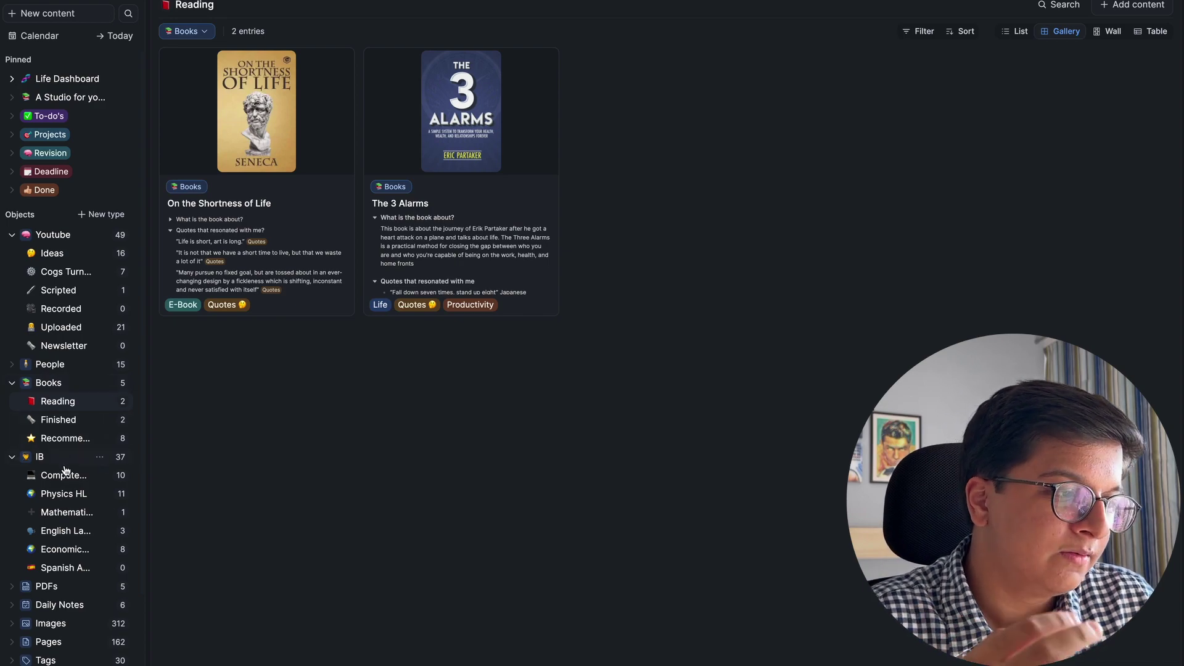
Preview The 3 Alarms over the gallery, toggle its quotes section, then close the preview.
click(402, 280)
scroll(695, 340, down, 6)
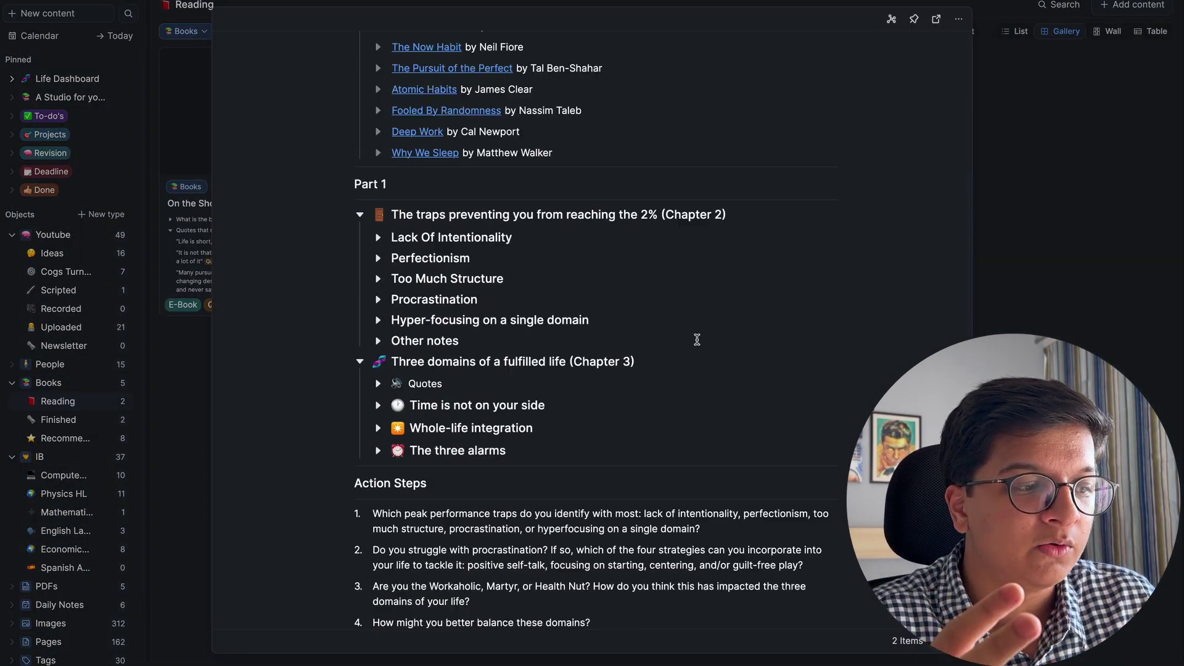
scroll(698, 344, up, 6)
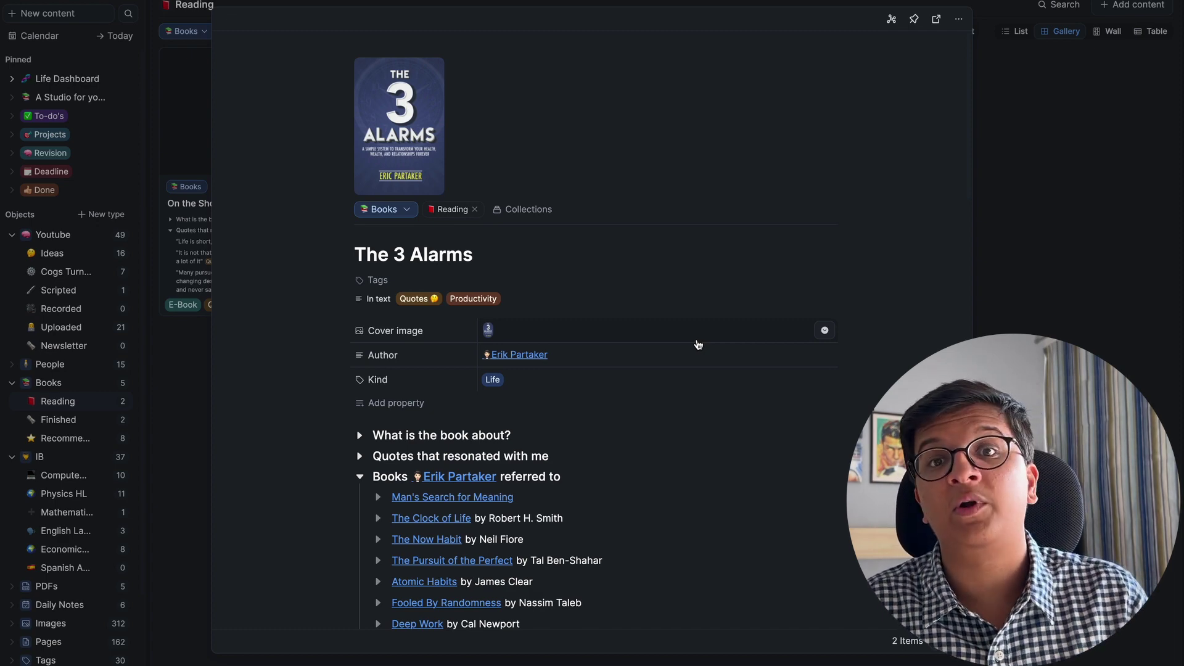
scroll(697, 342, down, 4)
click(361, 235)
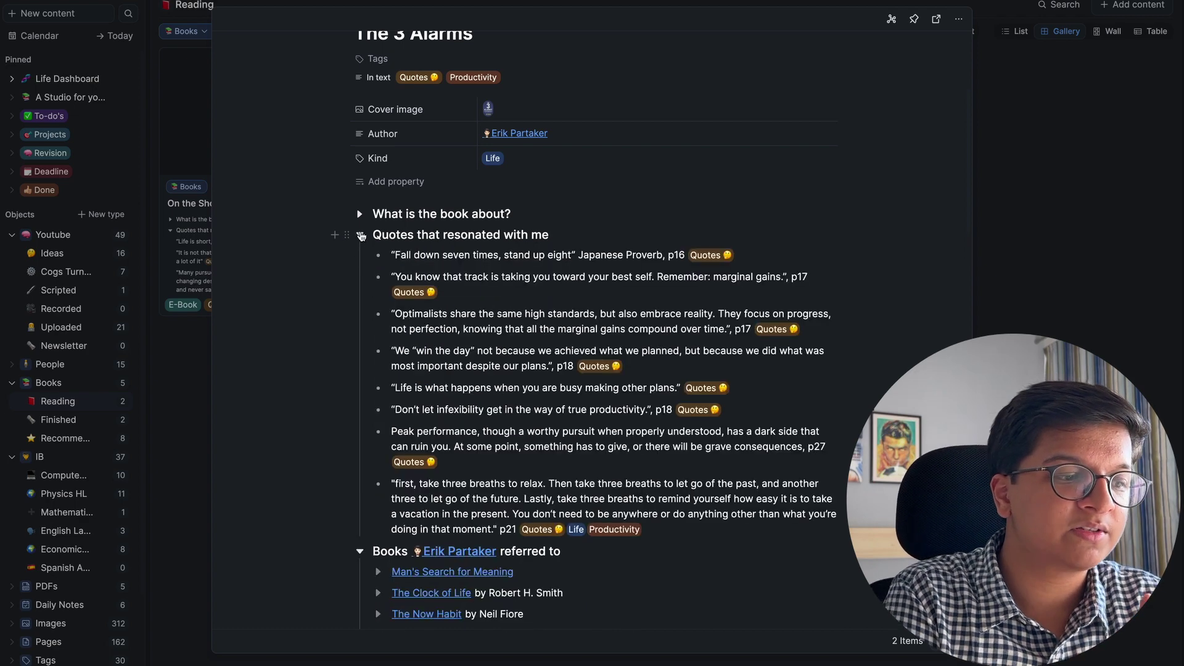
click(361, 234)
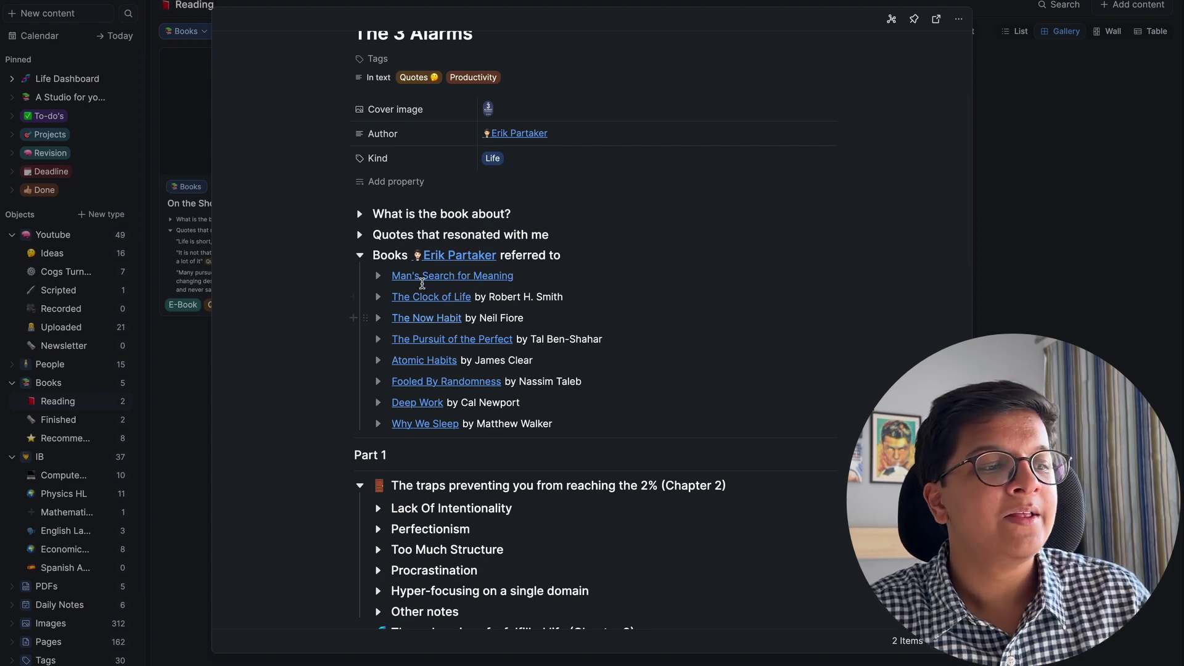
scroll(429, 277, down, 3)
scroll(429, 278, down, 5)
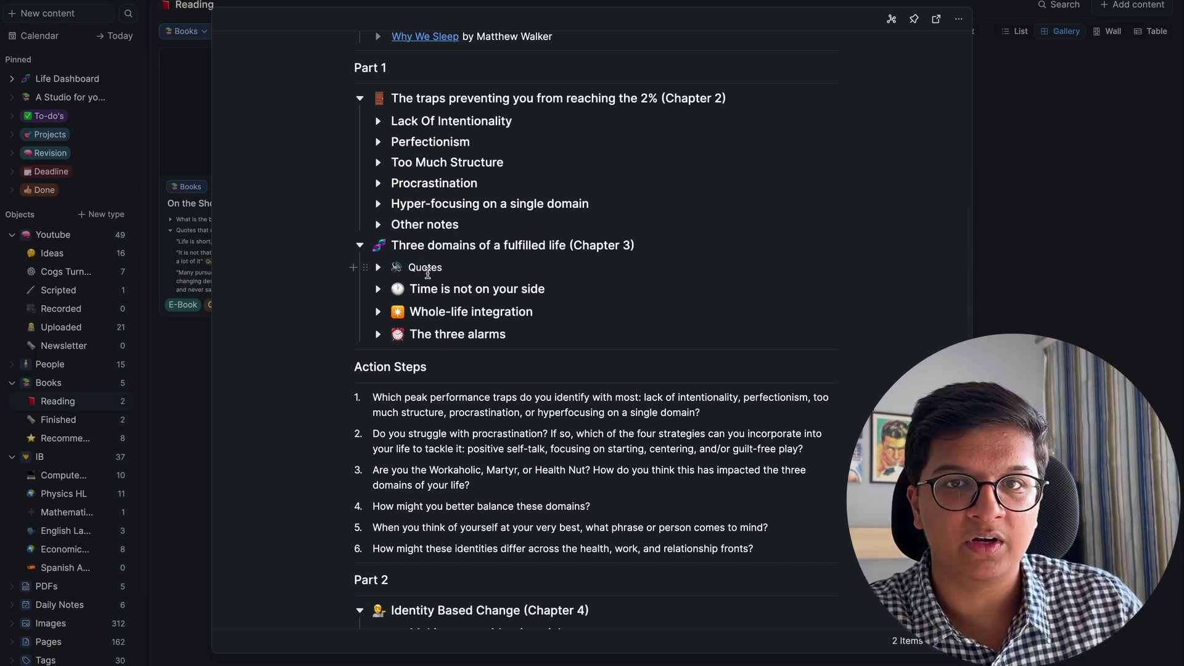
scroll(427, 273, up, 10)
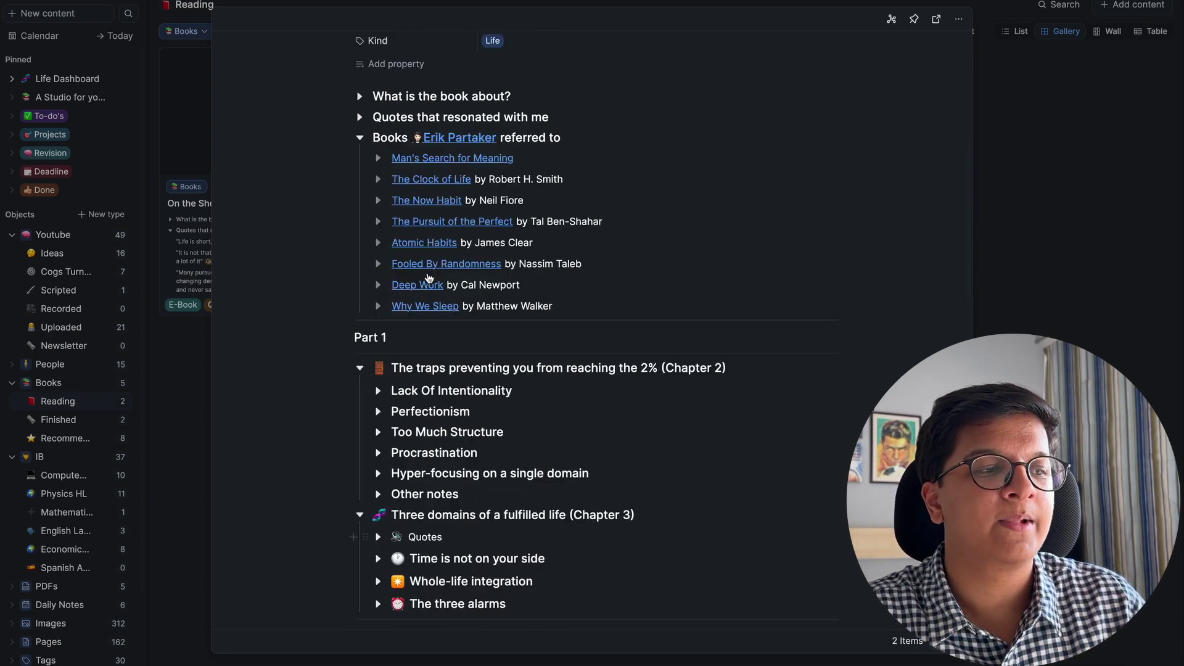
click(1028, 165)
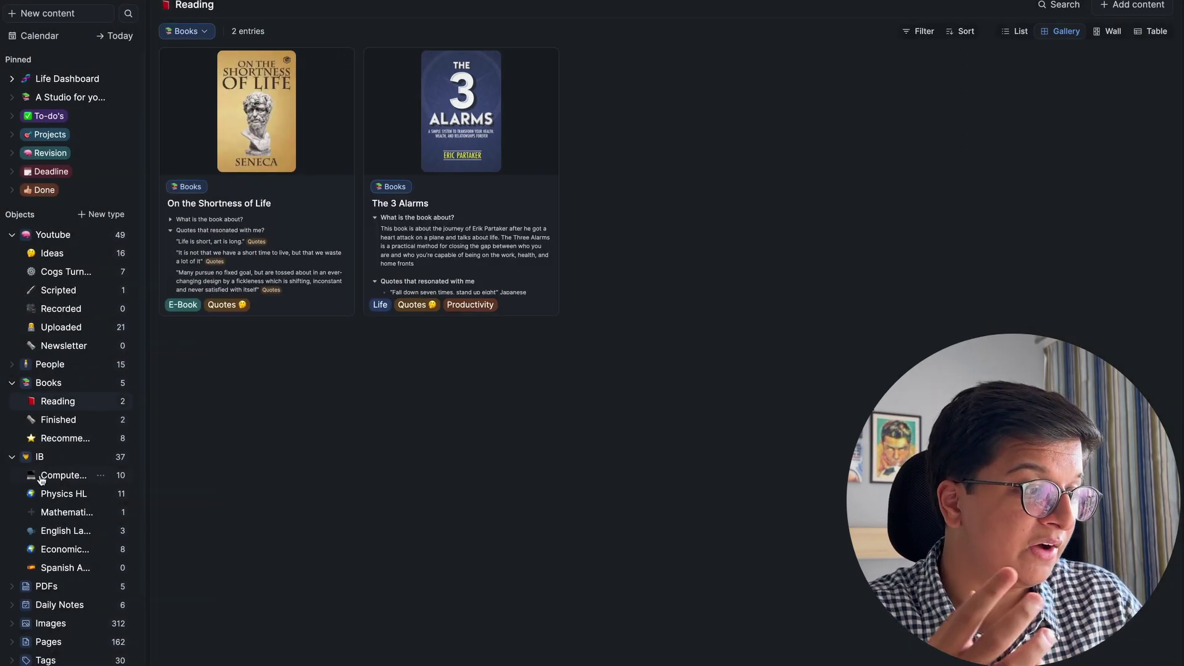
In IB's Computer Science table, set Ze Other Notes' Date Last revised to May 18, 2023.
click(65, 459)
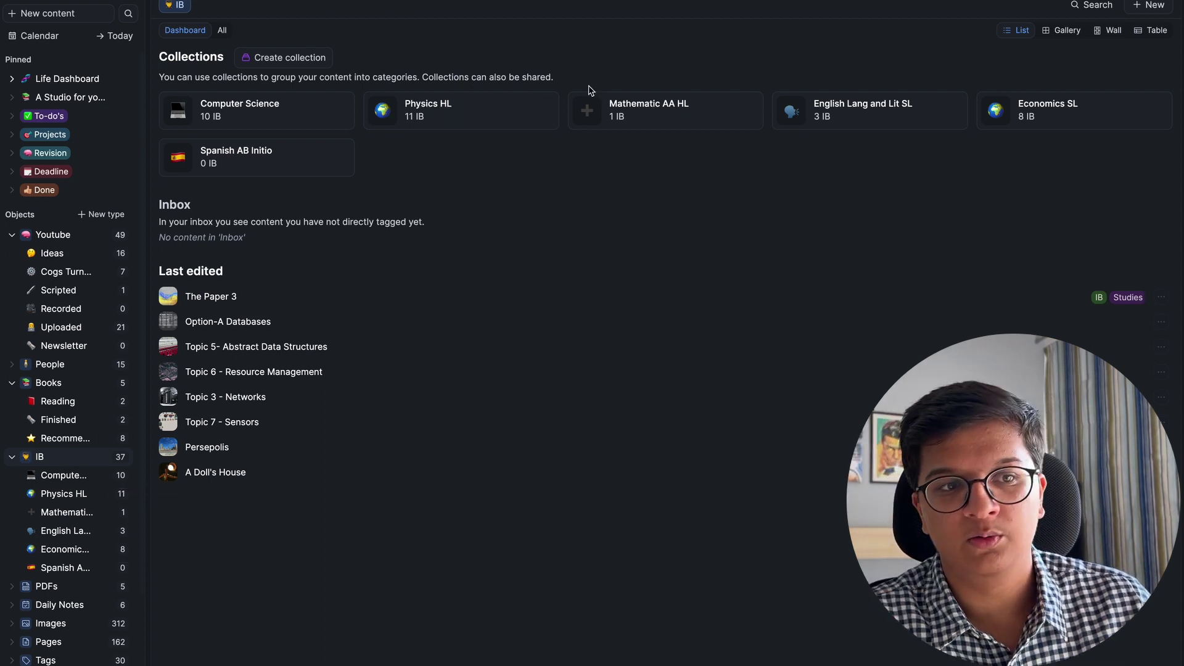
click(257, 119)
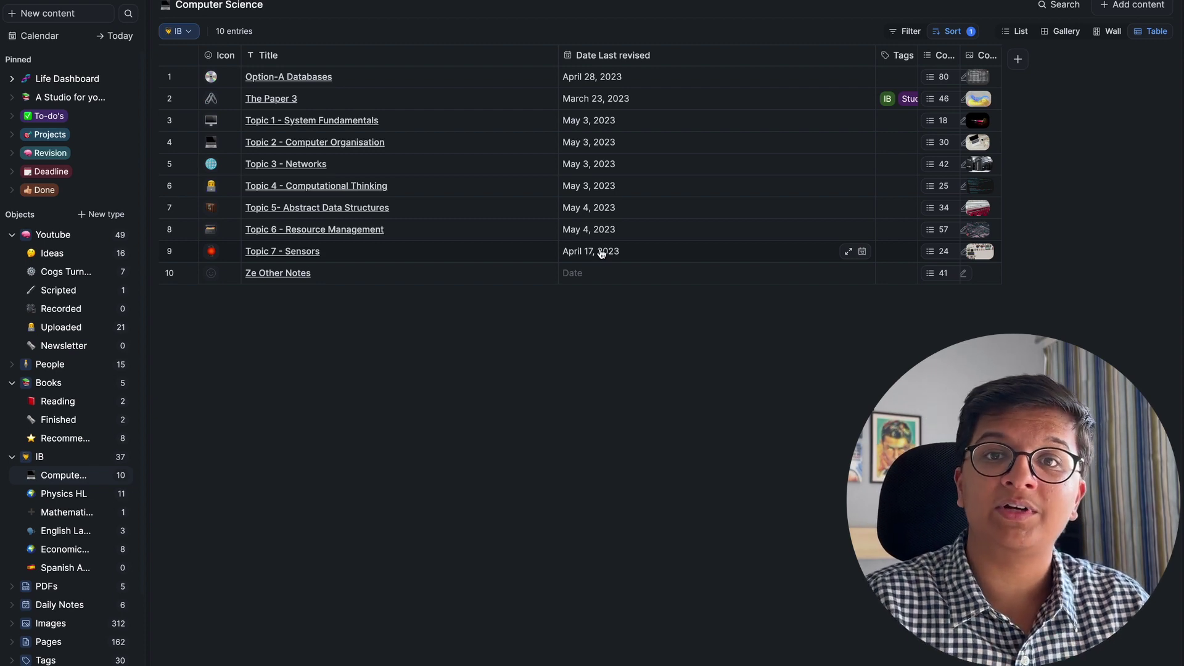
click(594, 276)
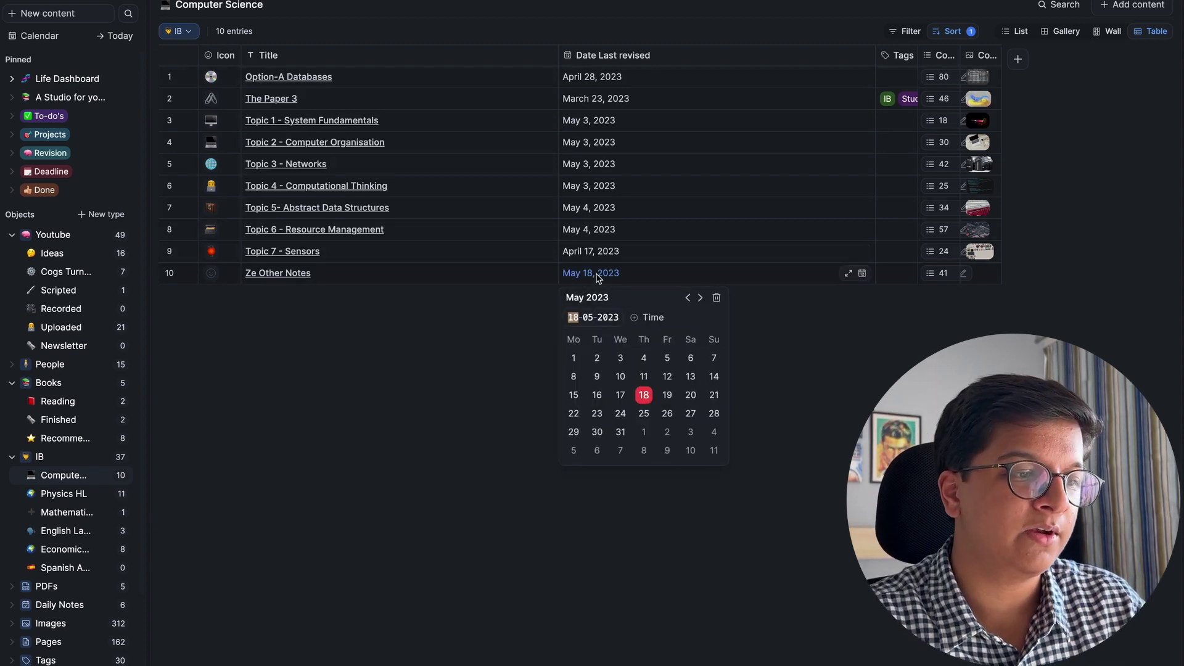
click(644, 396)
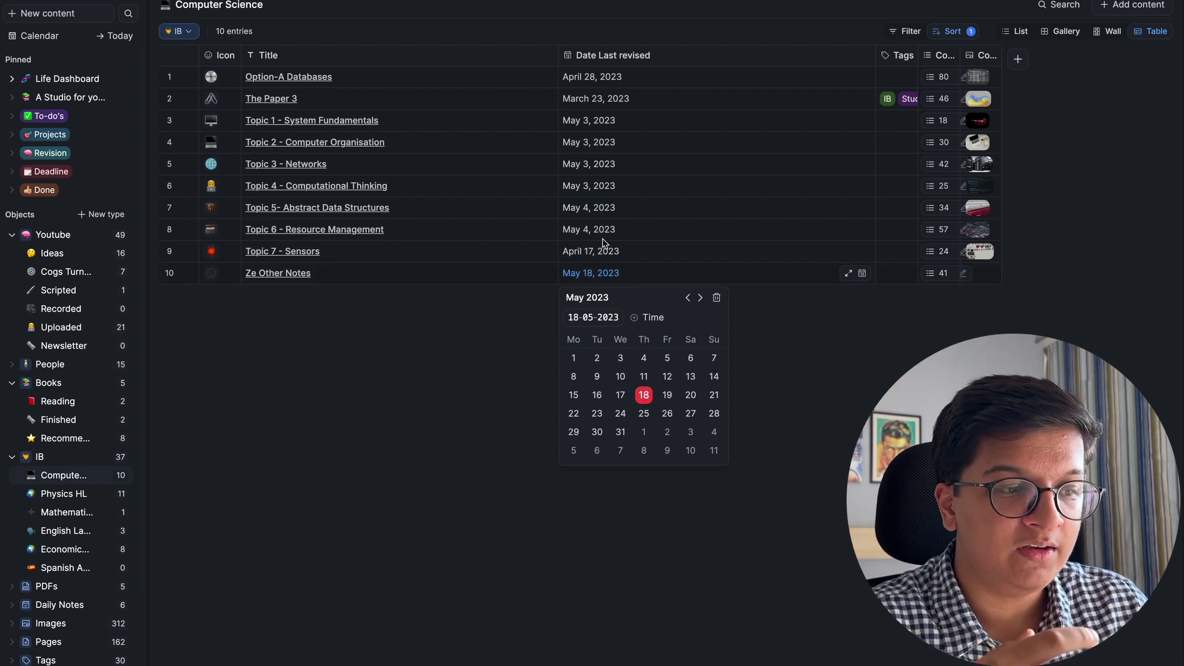
click(862, 276)
click(863, 275)
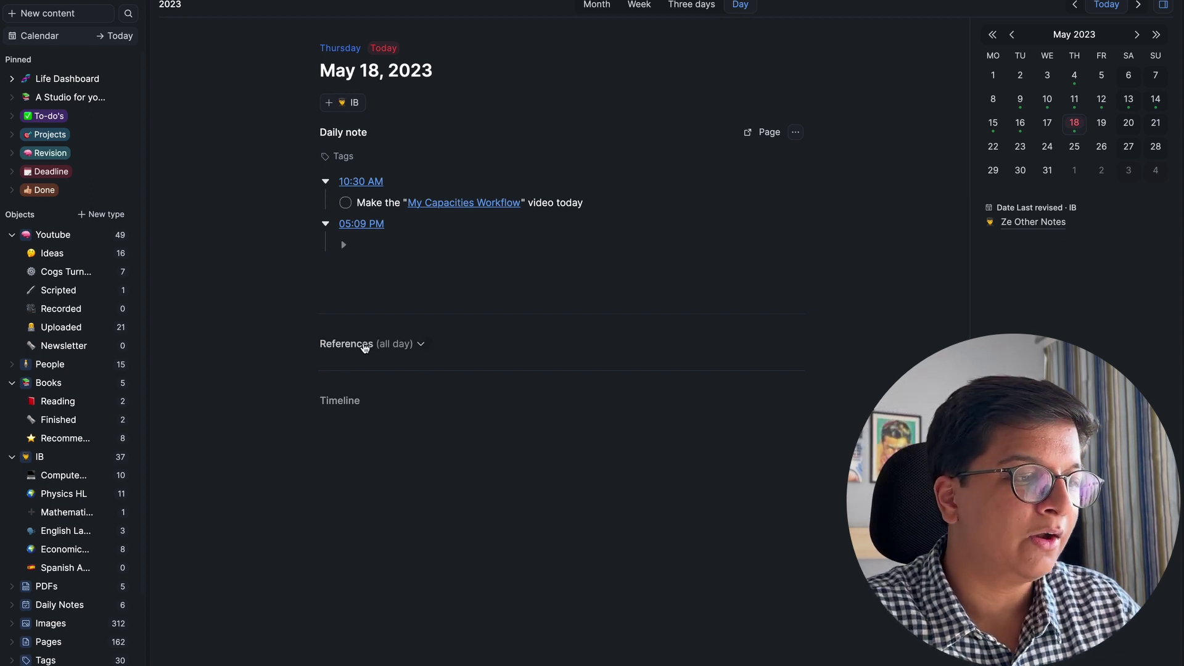
click(415, 344)
click(325, 370)
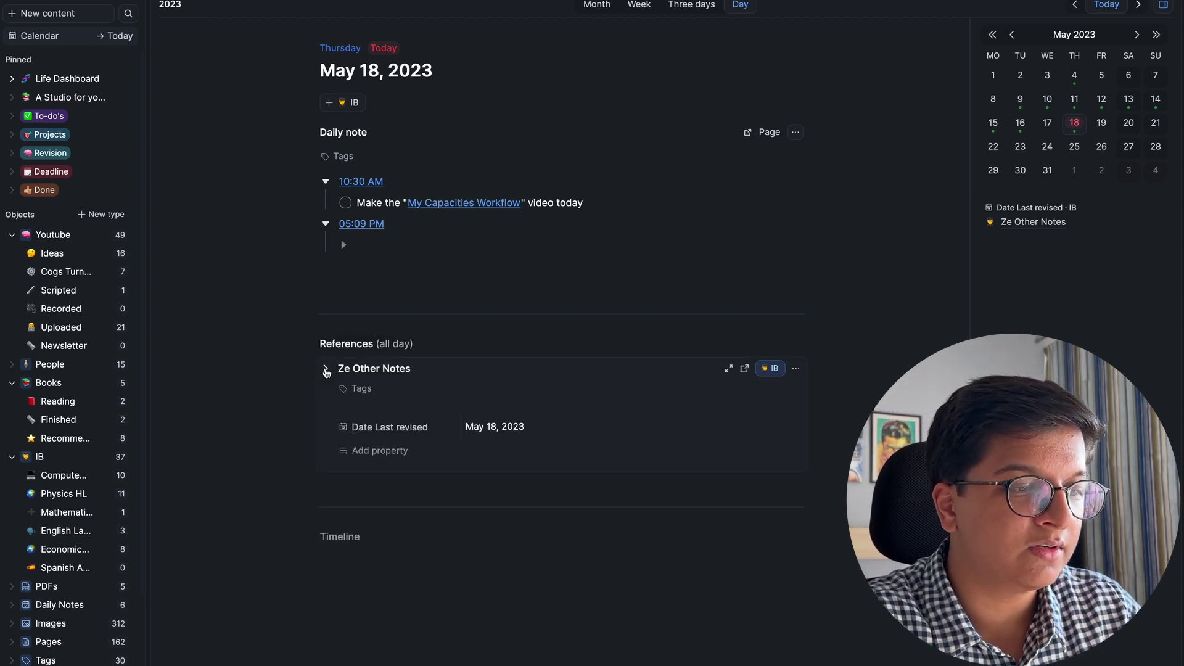
click(325, 370)
click(397, 345)
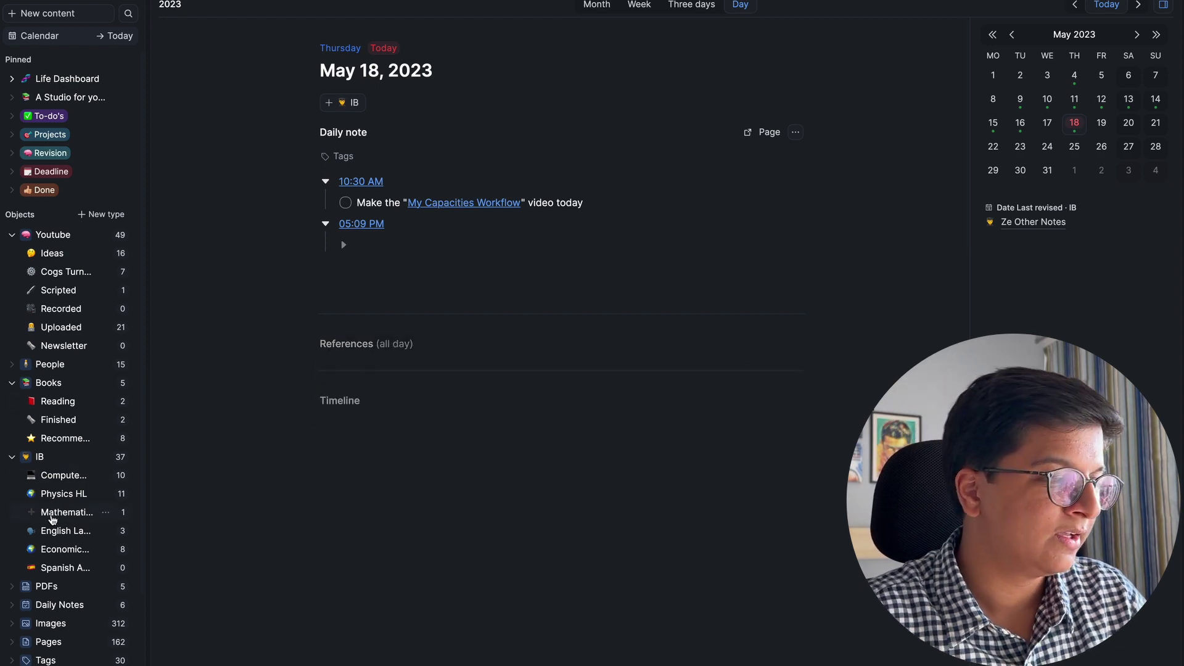
click(69, 480)
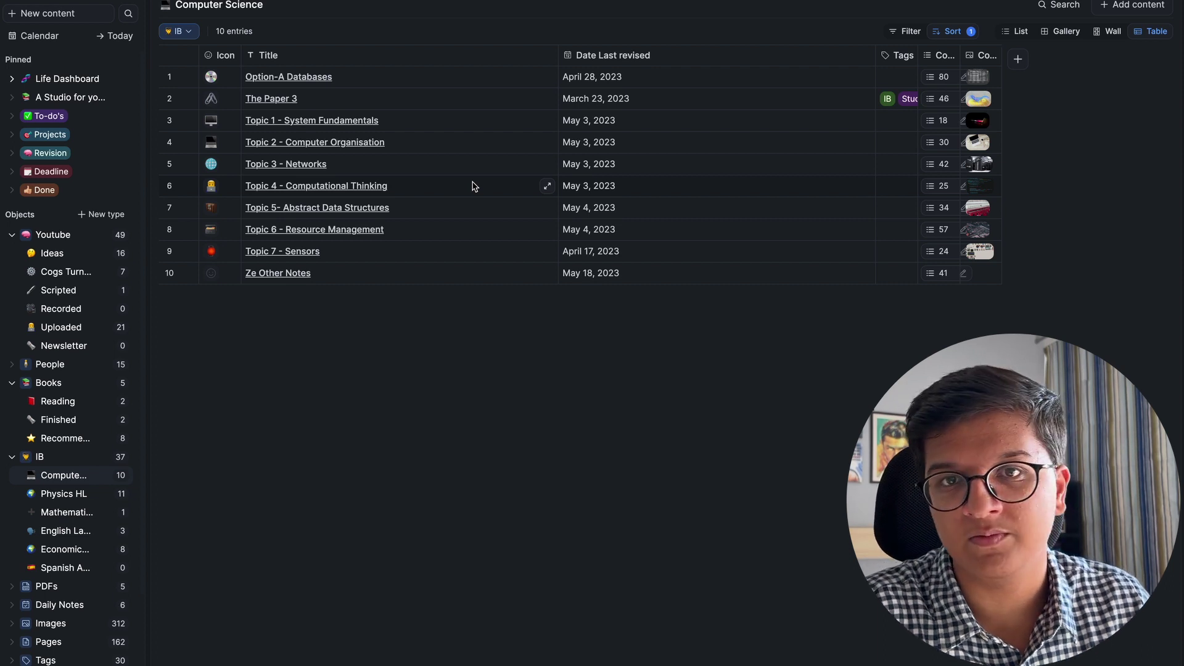
Collapse IB and browse the 37-item Weblinks wall of link cards with thumbnail previews.
click(12, 458)
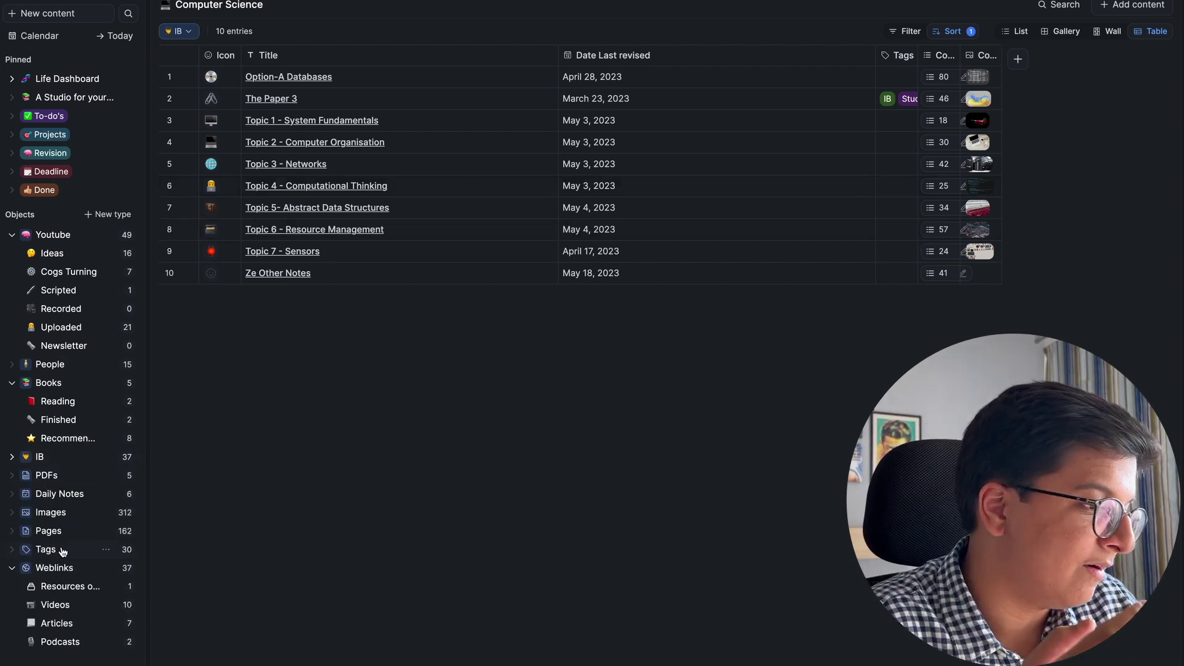
click(55, 567)
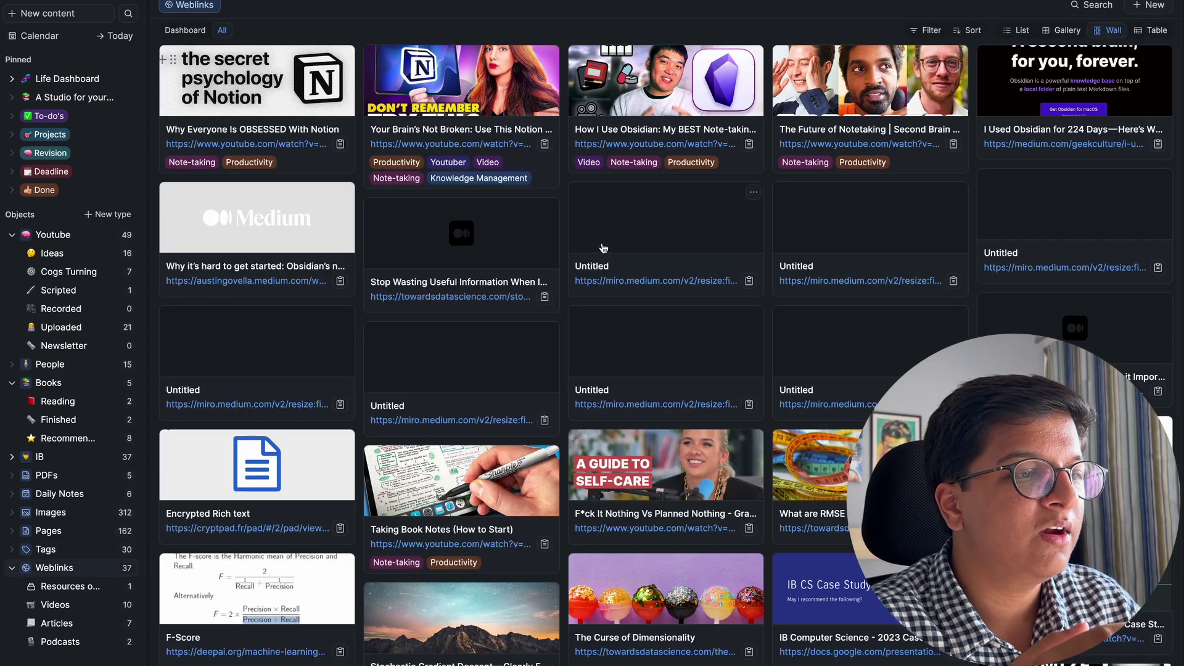
scroll(604, 246, down, 7)
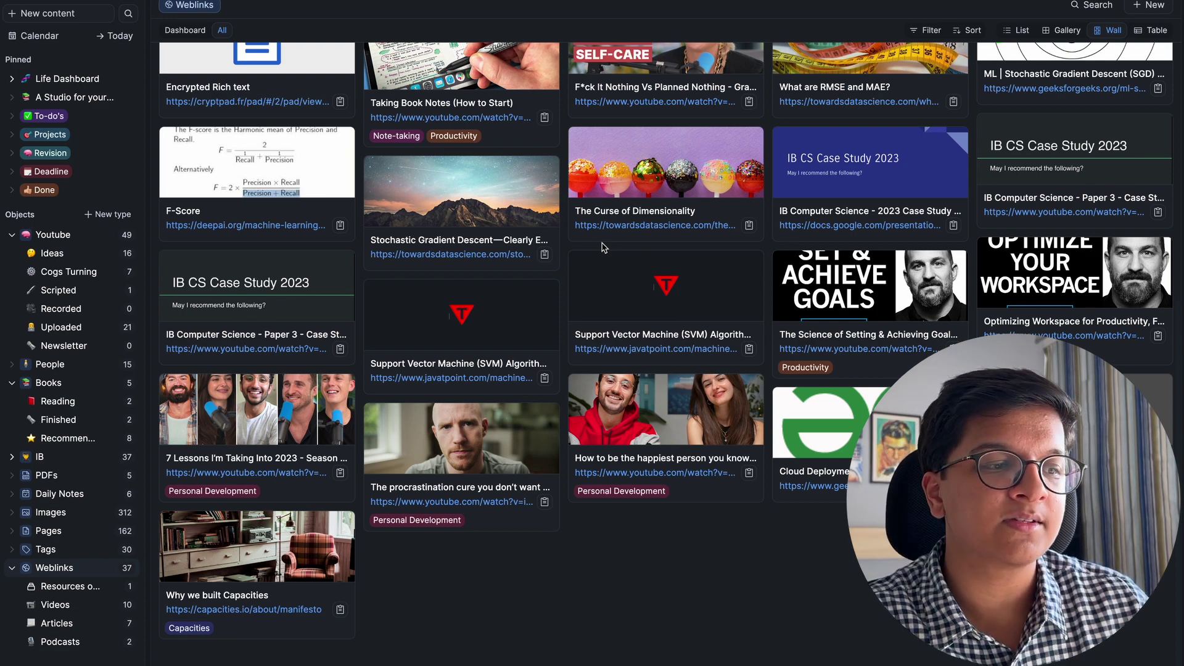
scroll(604, 246, up, 3)
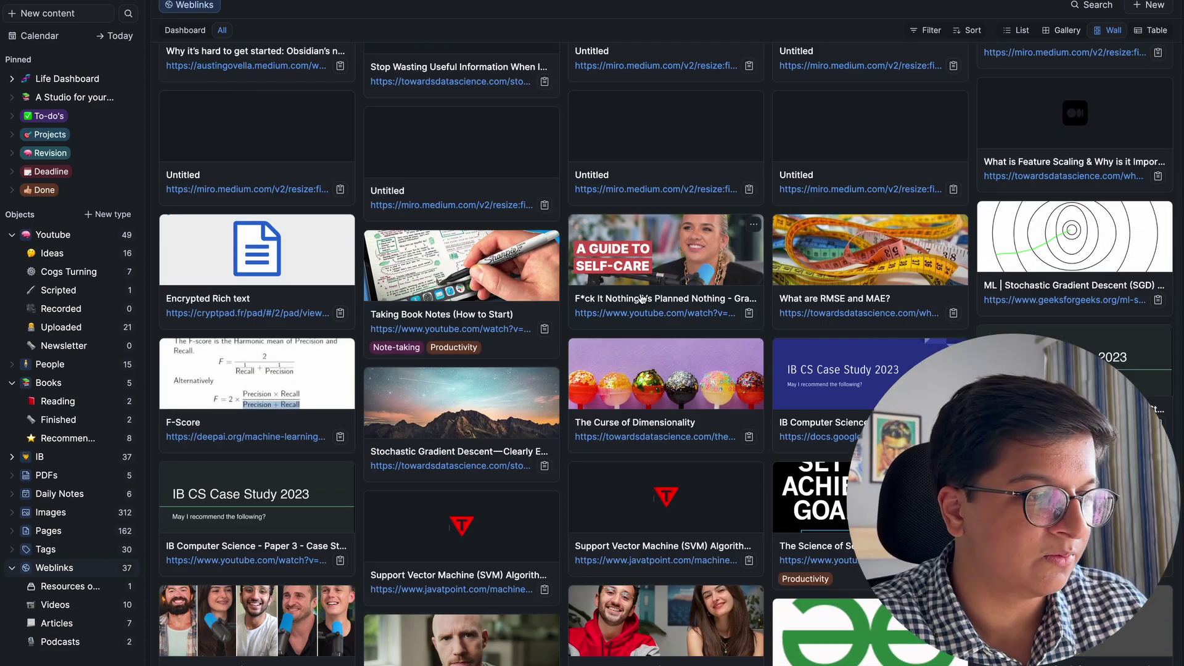
scroll(581, 271, up, 3)
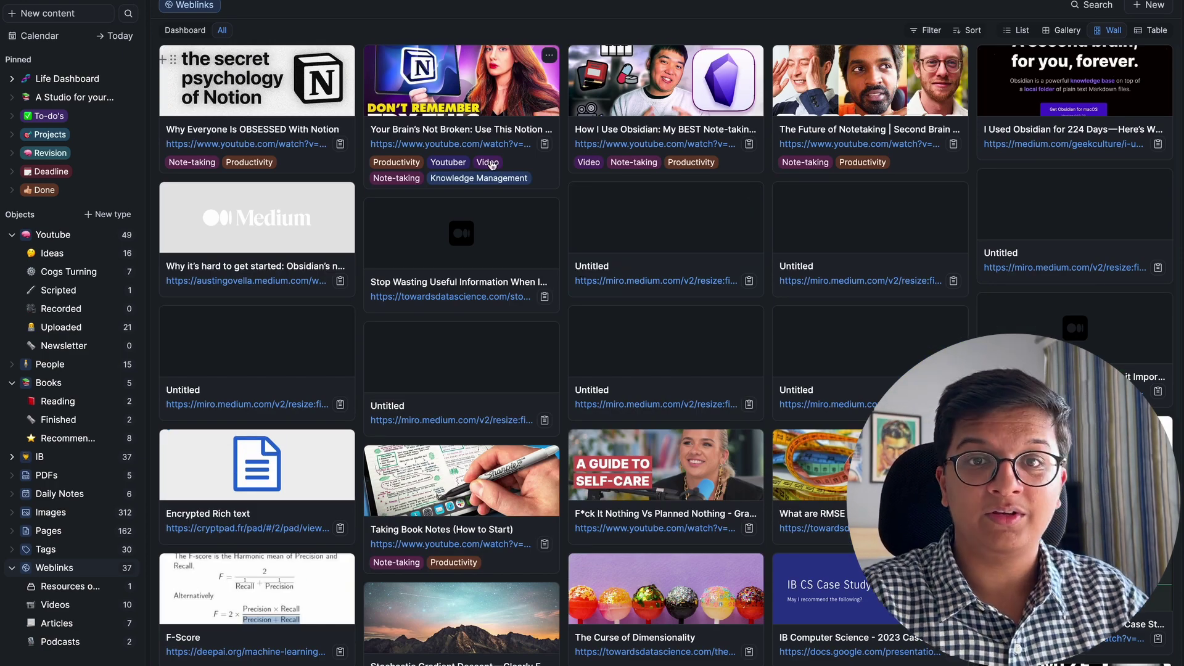
click(183, 31)
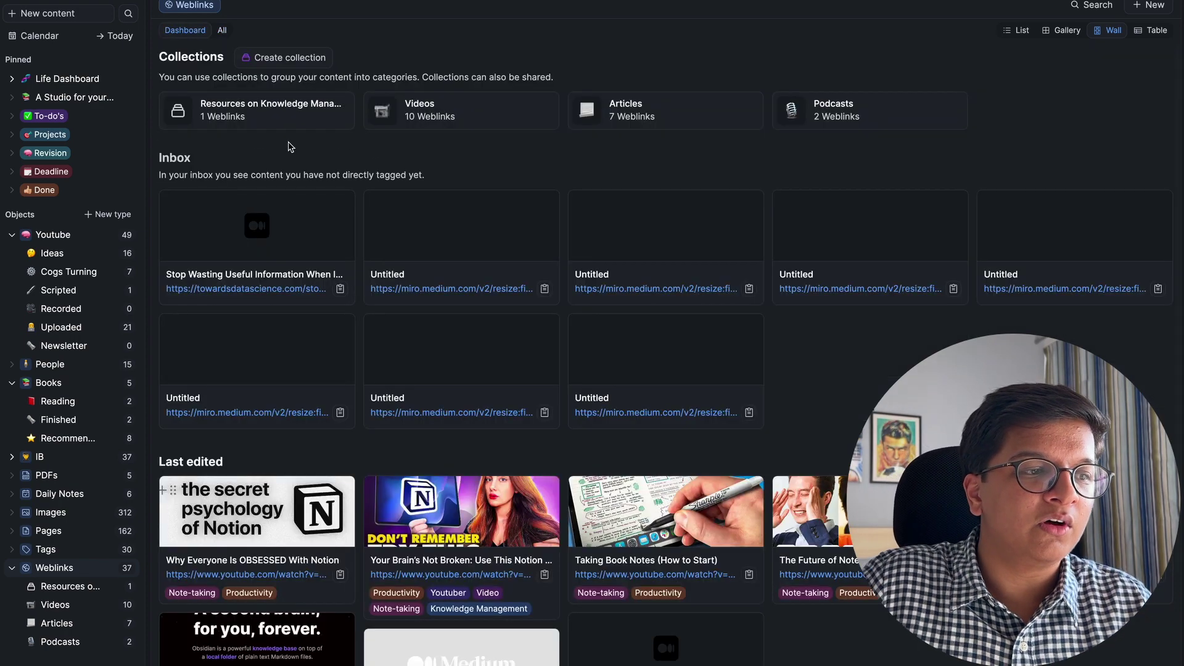
click(460, 104)
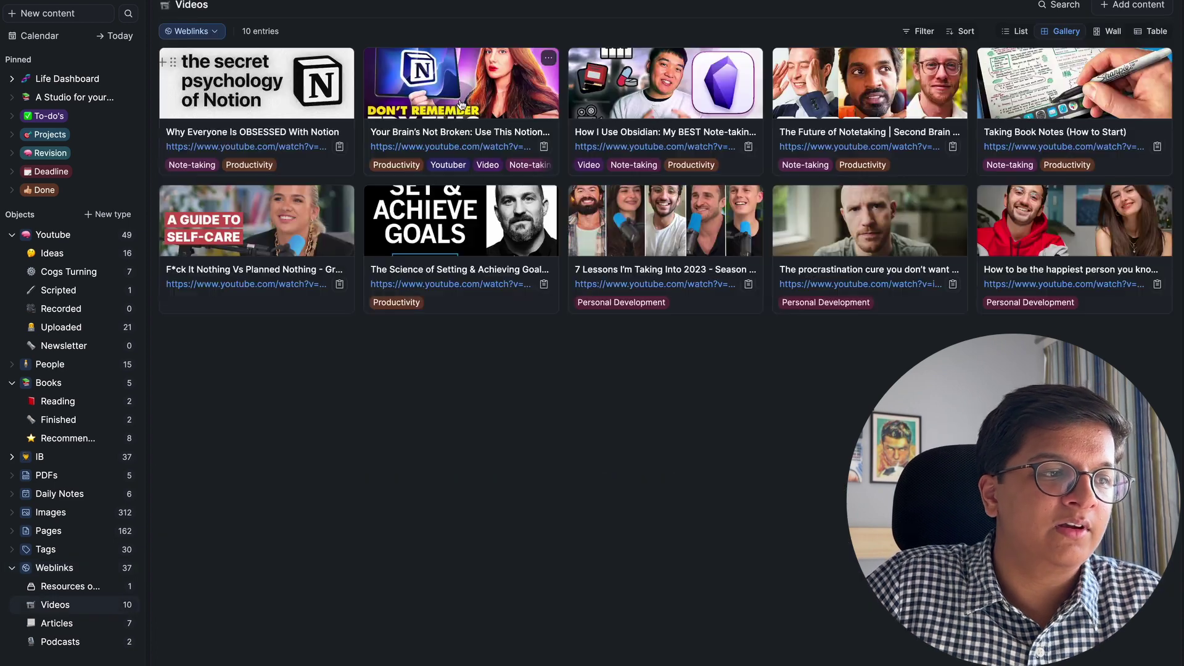
click(185, 31)
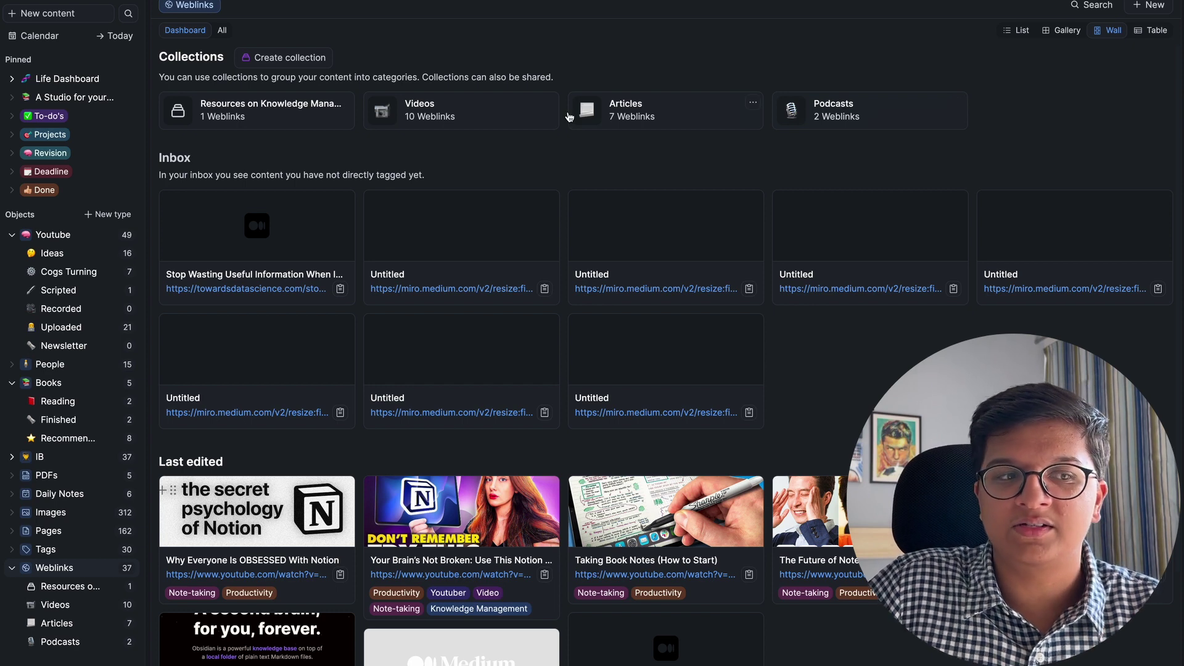
click(650, 121)
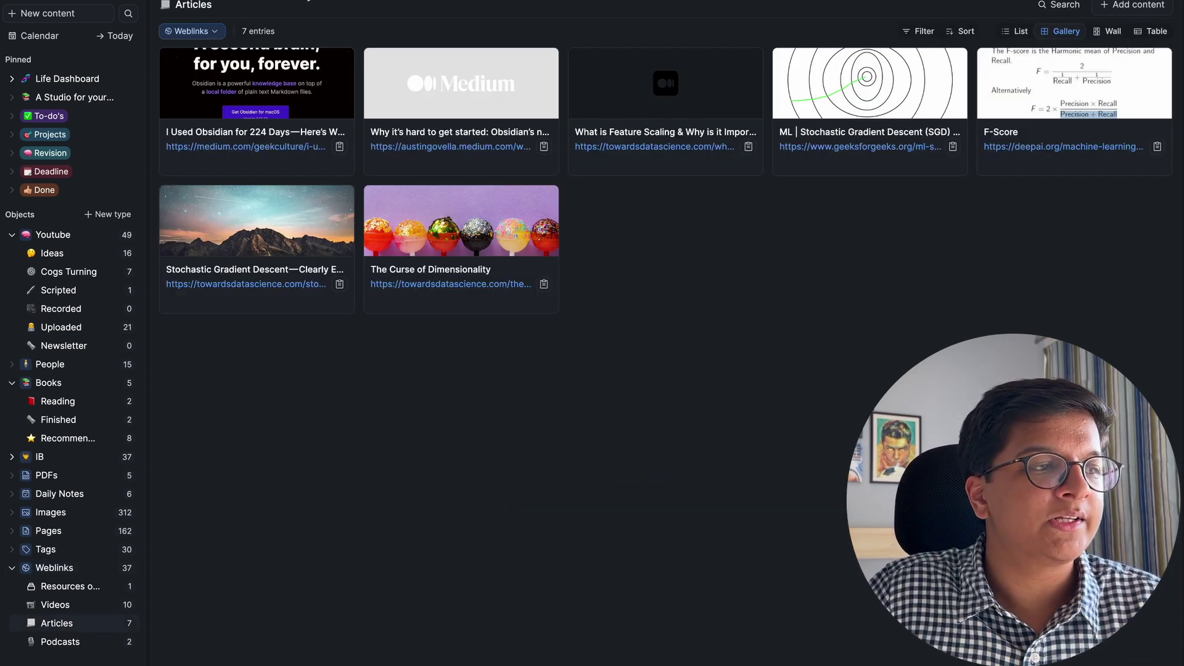
key(ctrl+bracketleft)
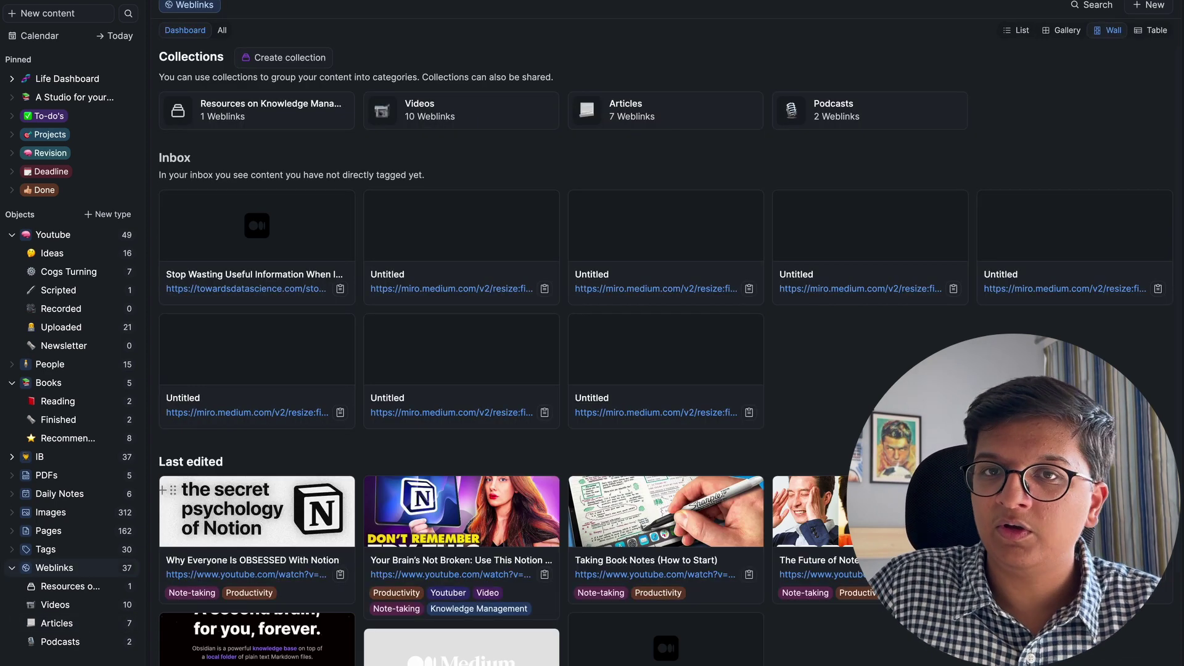